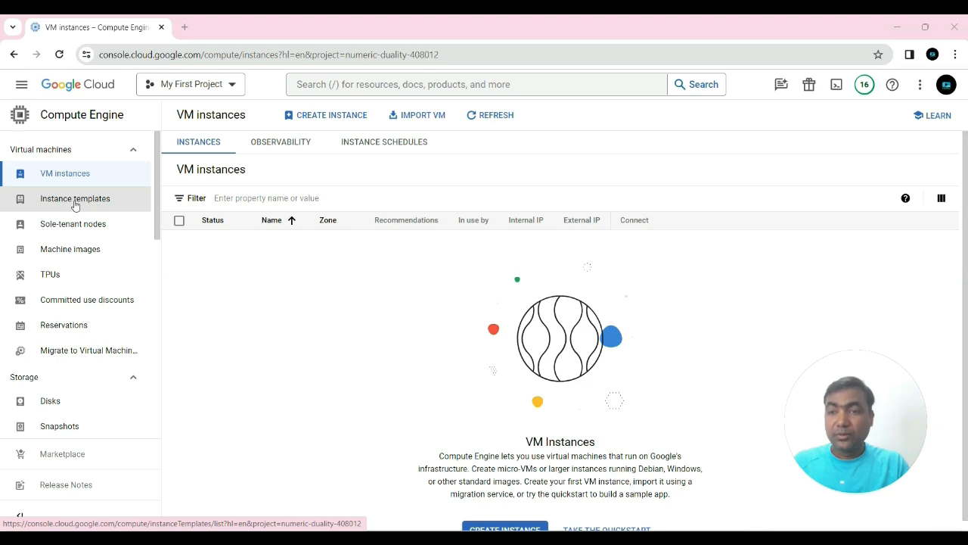
Start creating an instance group from the existing-template-linux-server instance template
click(75, 200)
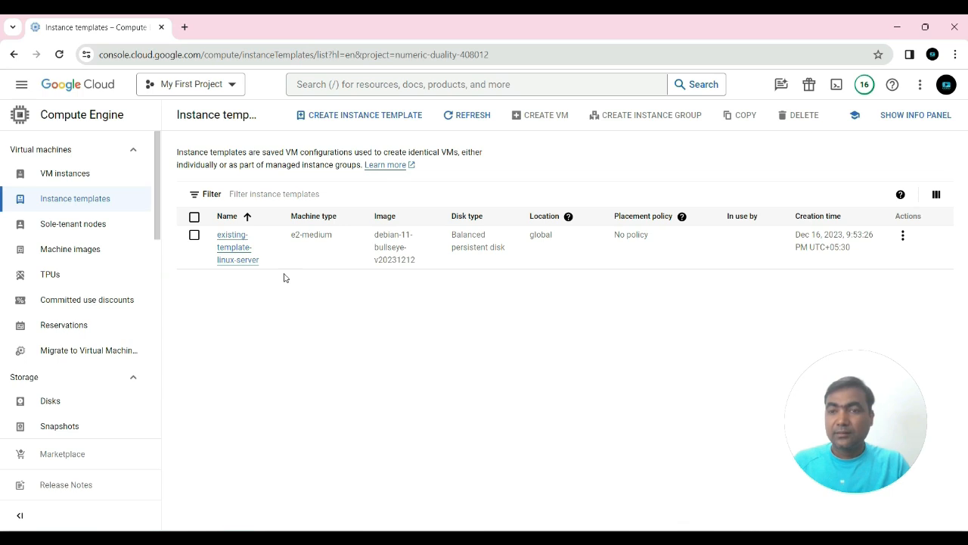
click(195, 237)
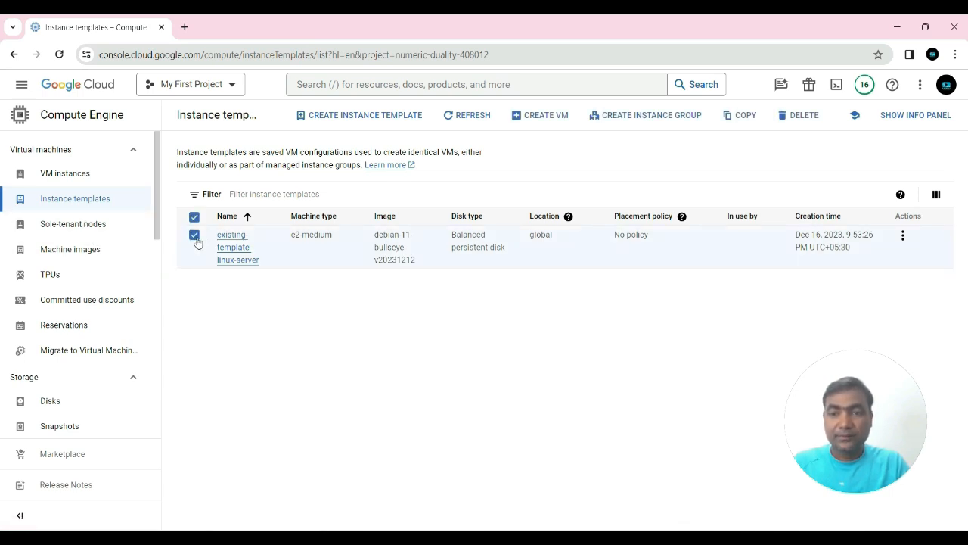
click(662, 121)
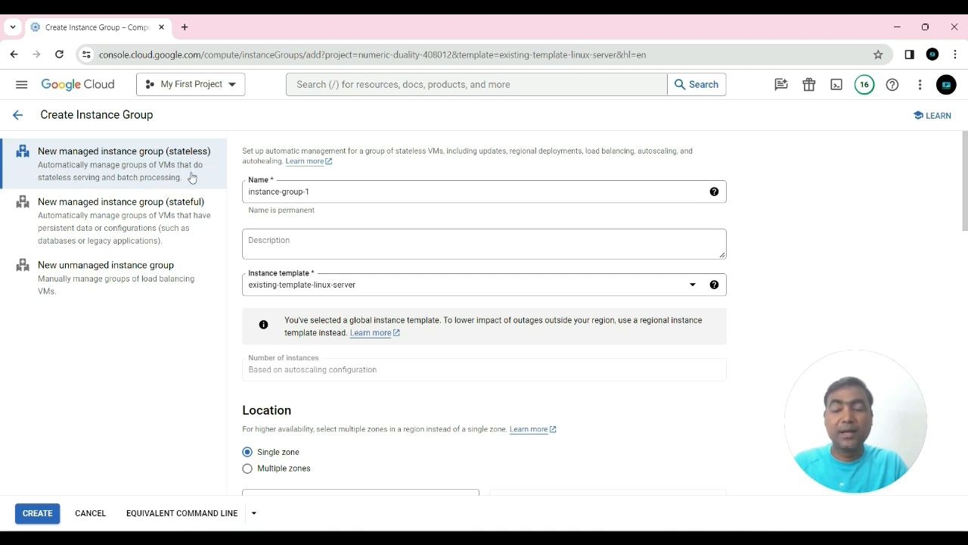
Name the new stateless managed instance group mig-new-stateless-group
click(327, 192)
drag(327, 192, 248, 191)
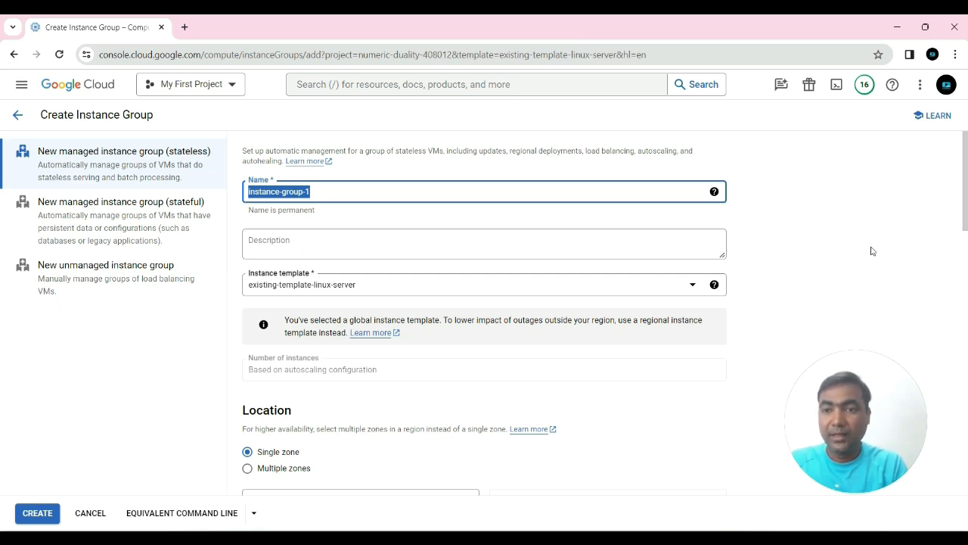
text(mig-new-stateless)
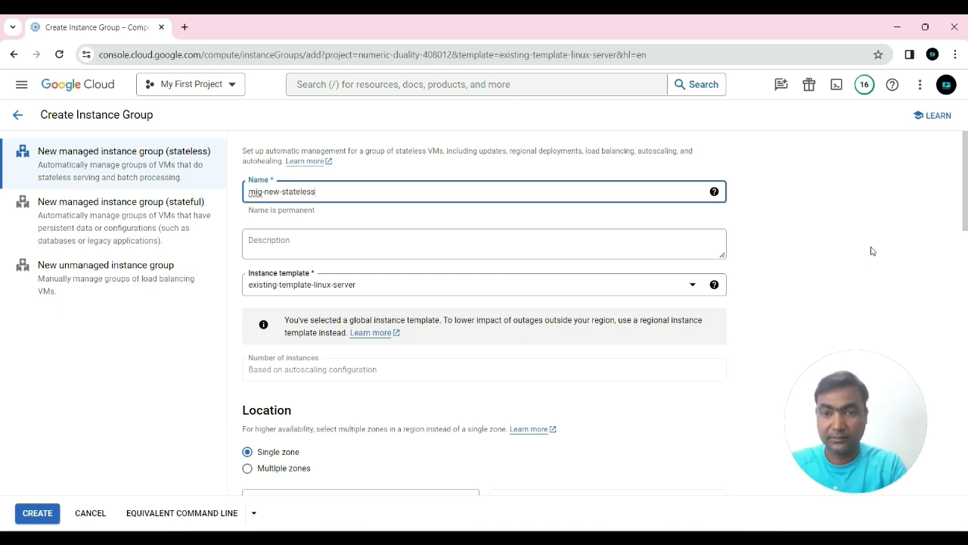
text(group)
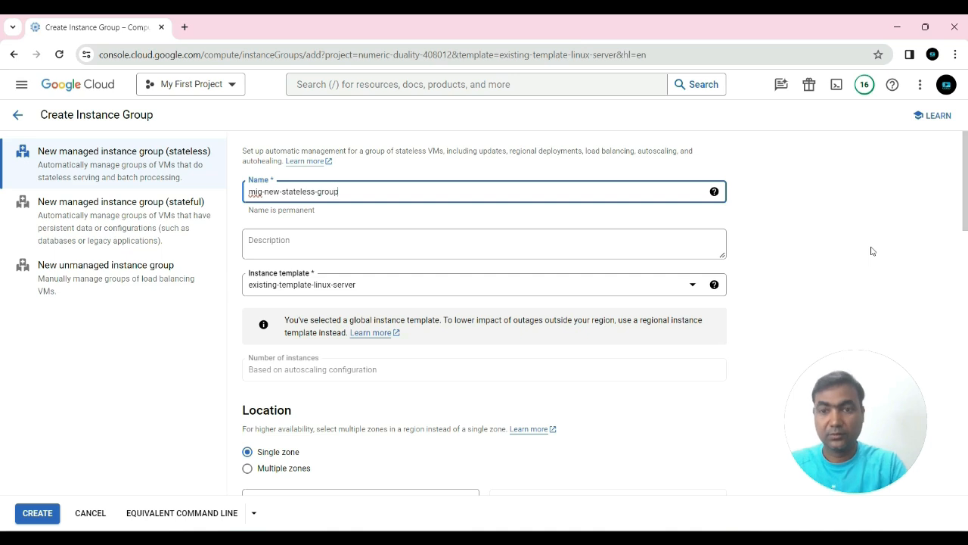
click(368, 220)
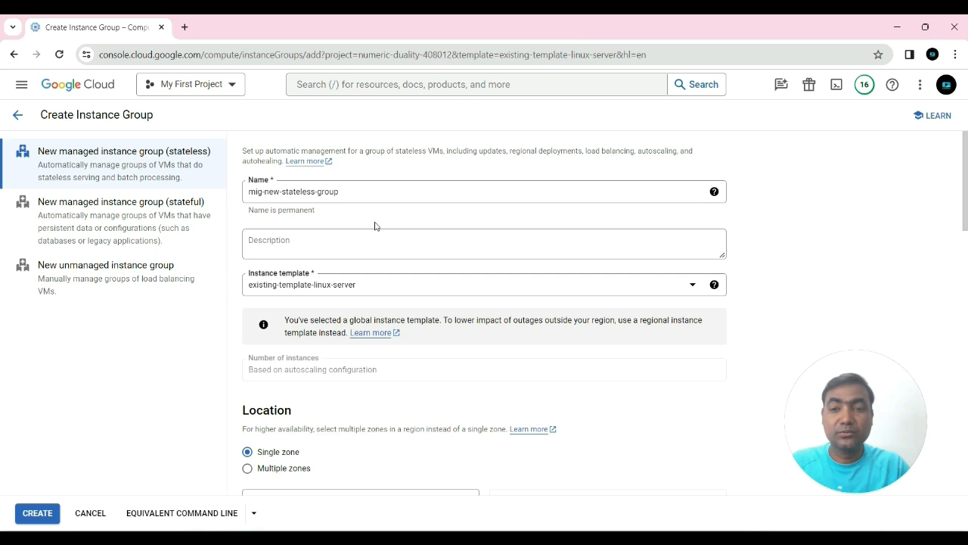
Choose existing-template-linux-server as the group's instance template
scroll(374, 226, down, 1)
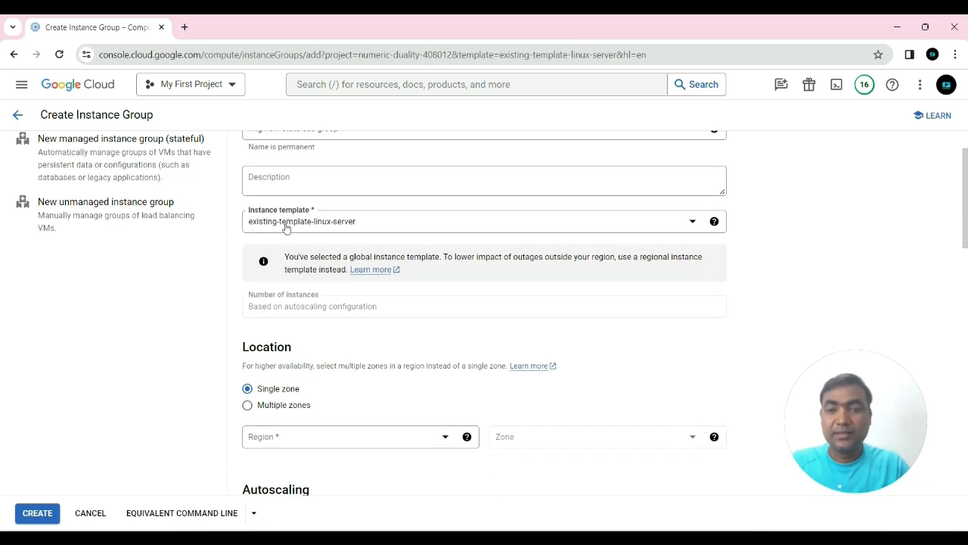
click(401, 226)
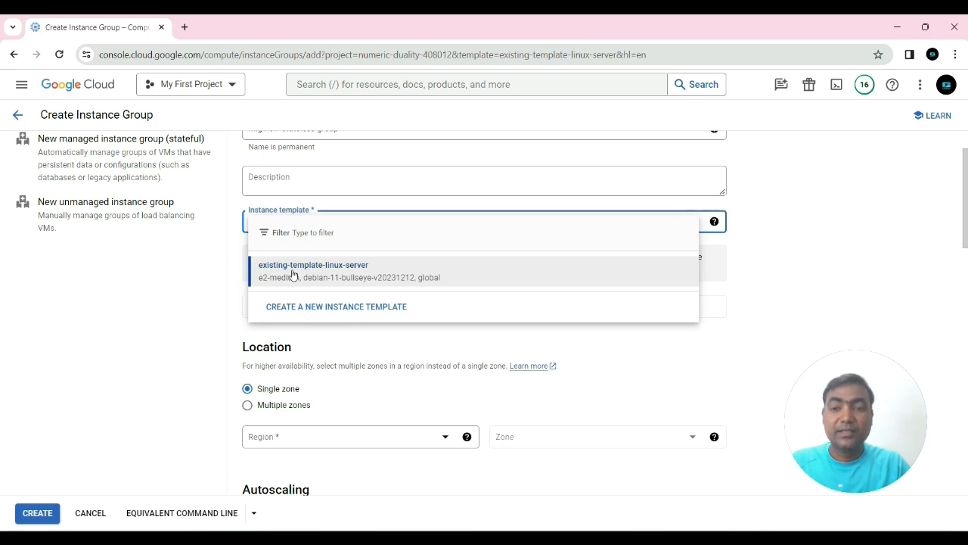
click(324, 274)
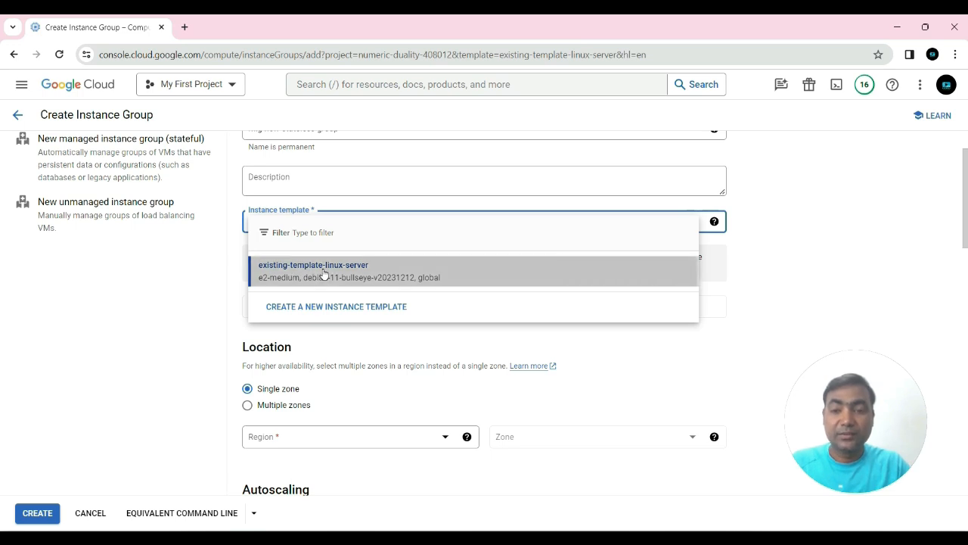
click(807, 272)
Set the region of the group's single-zone location to us-central1 (Iowa)
scroll(794, 269, down, 5)
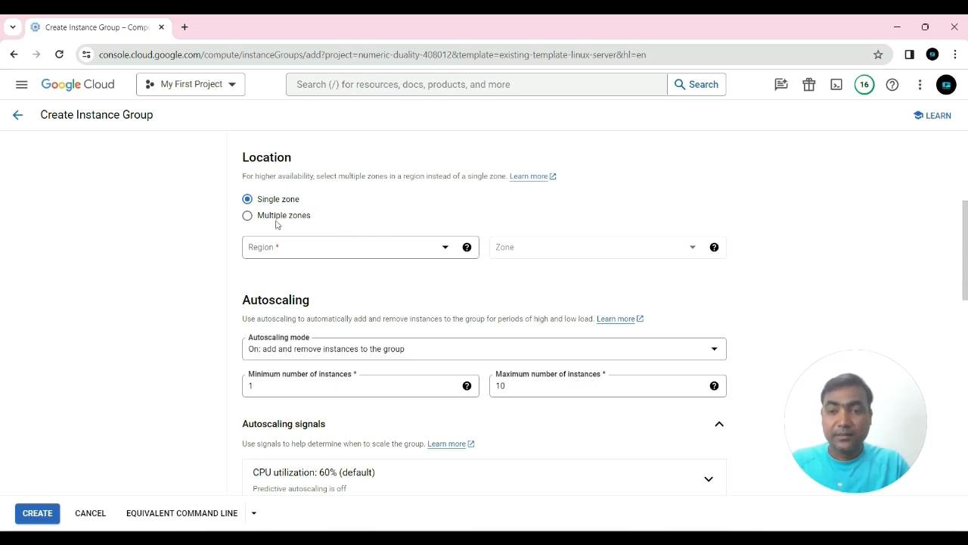
click(295, 251)
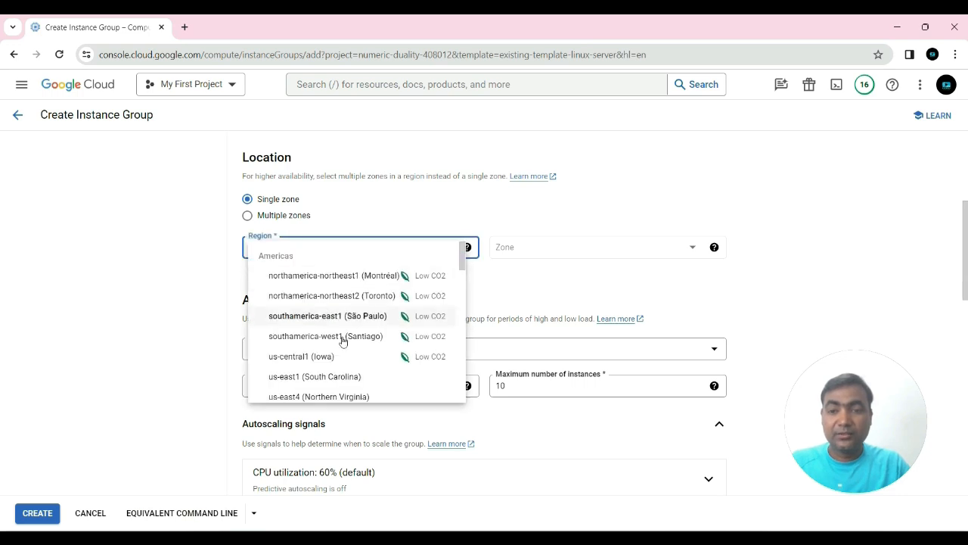
click(323, 357)
click(426, 282)
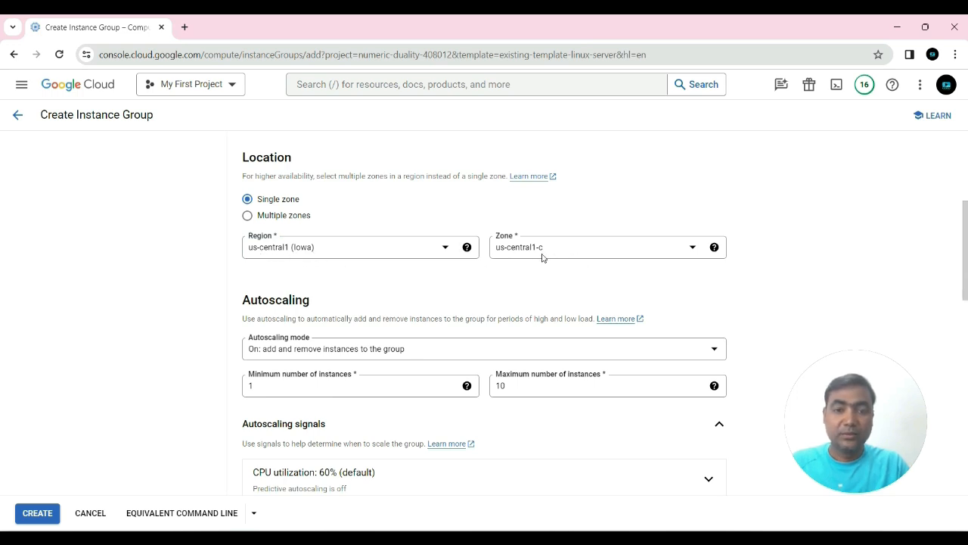
Review the autoscaling description and choose the autoscaling mode "On: add and remove instances to the group"
scroll(540, 288, down, 2)
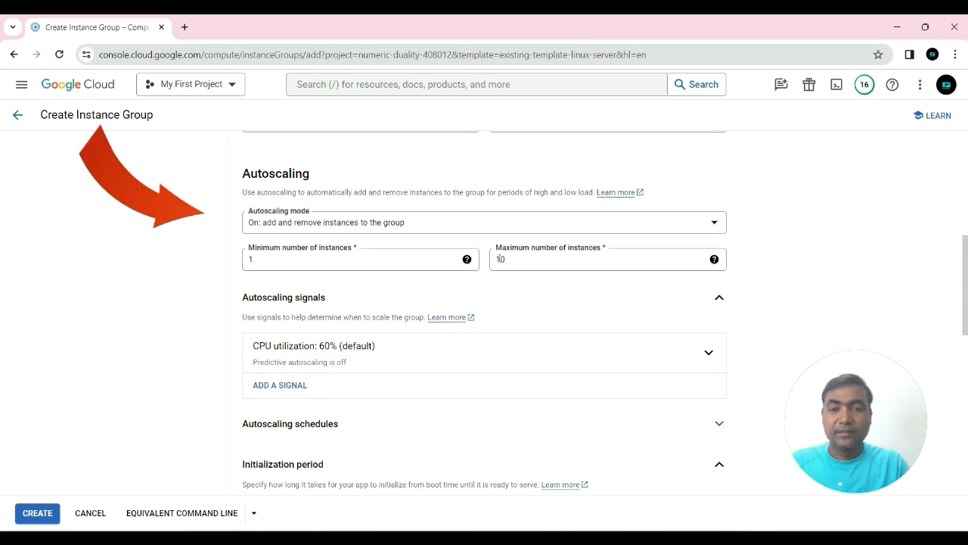
drag(312, 179, 242, 181)
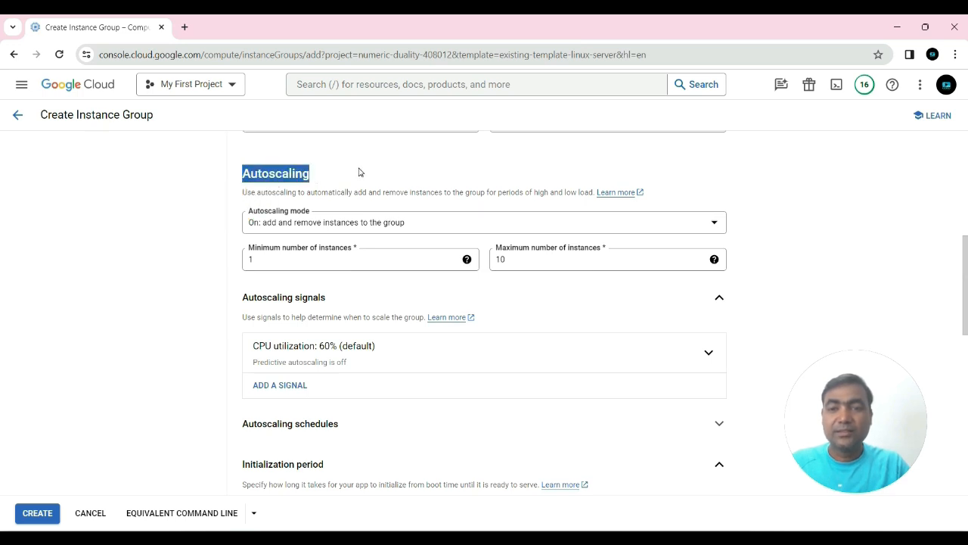
click(389, 169)
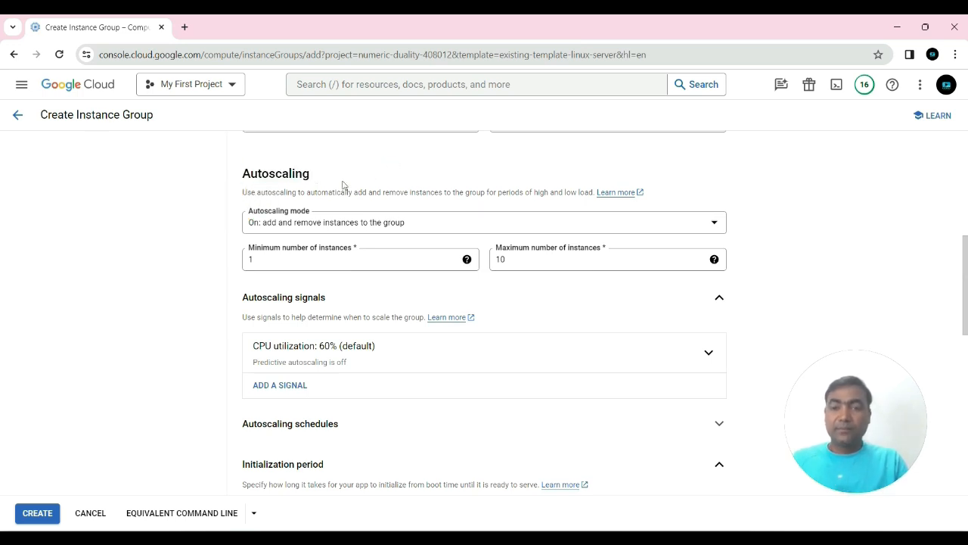
drag(242, 196, 594, 194)
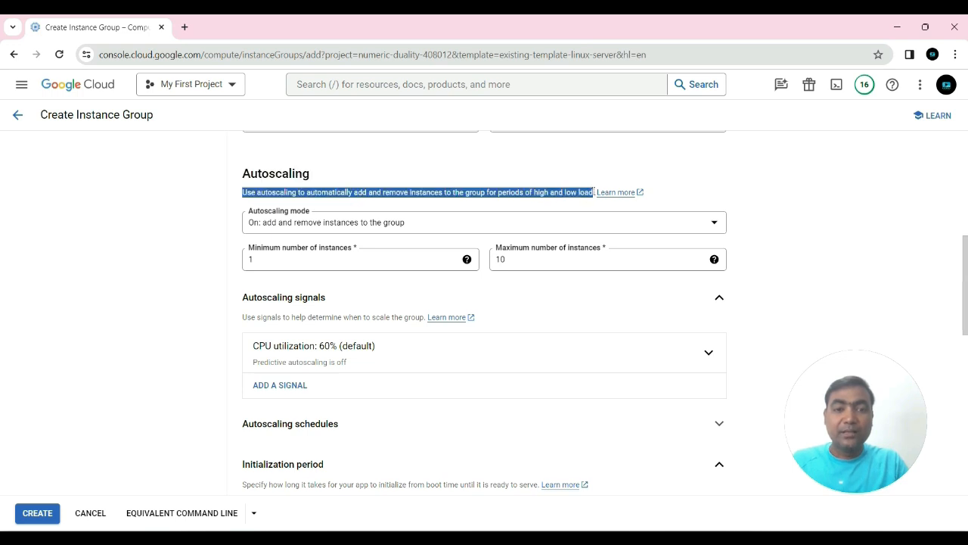
click(865, 194)
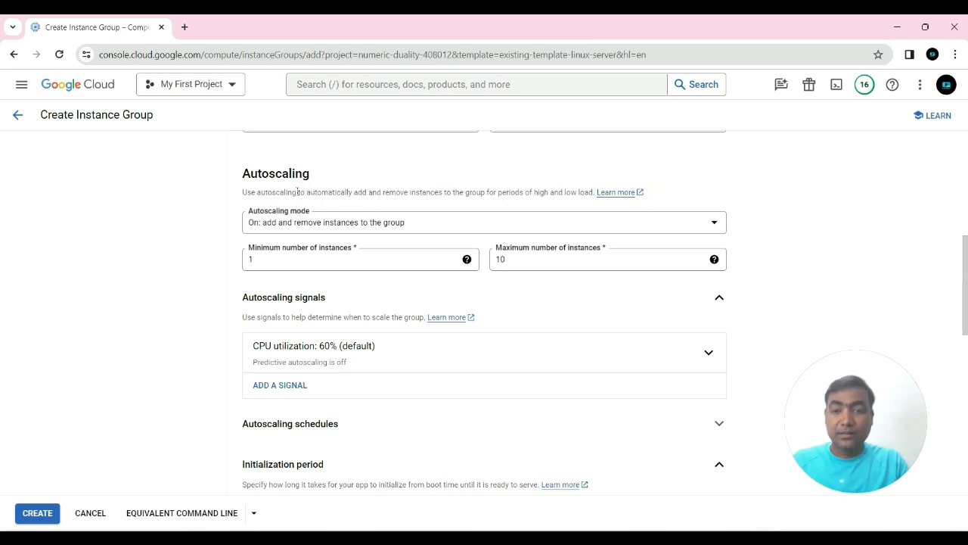
click(714, 222)
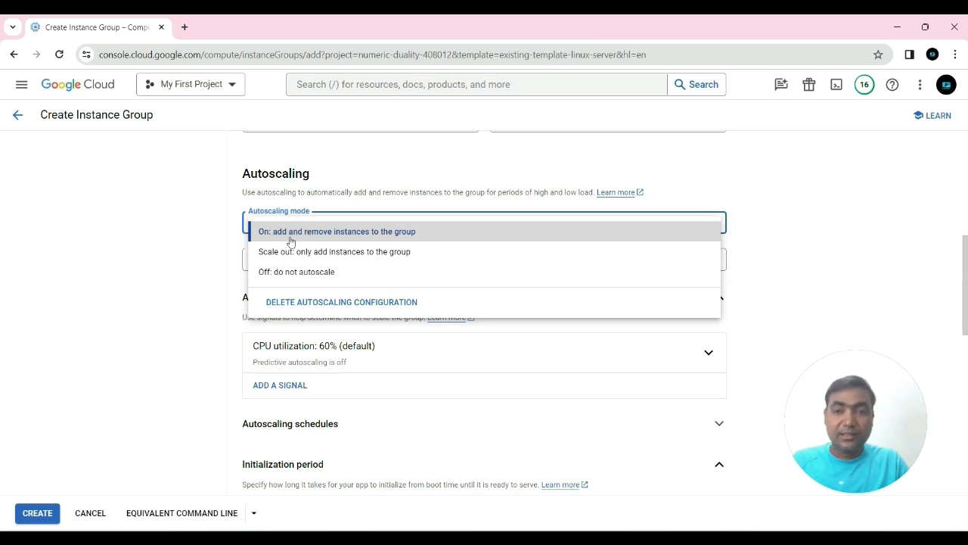
click(364, 238)
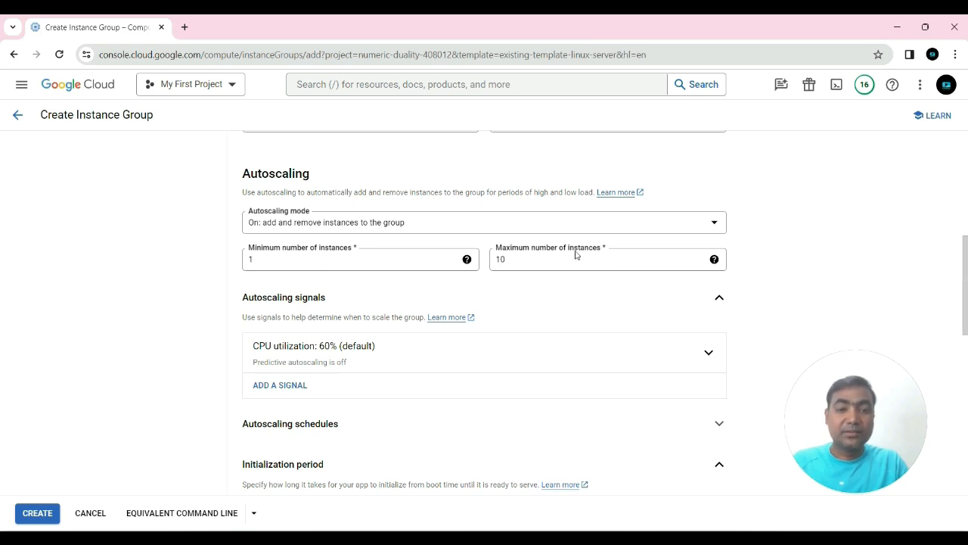
Try a maximum of 1000000 instances for the single-zone group to check the allowed limit
click(509, 260)
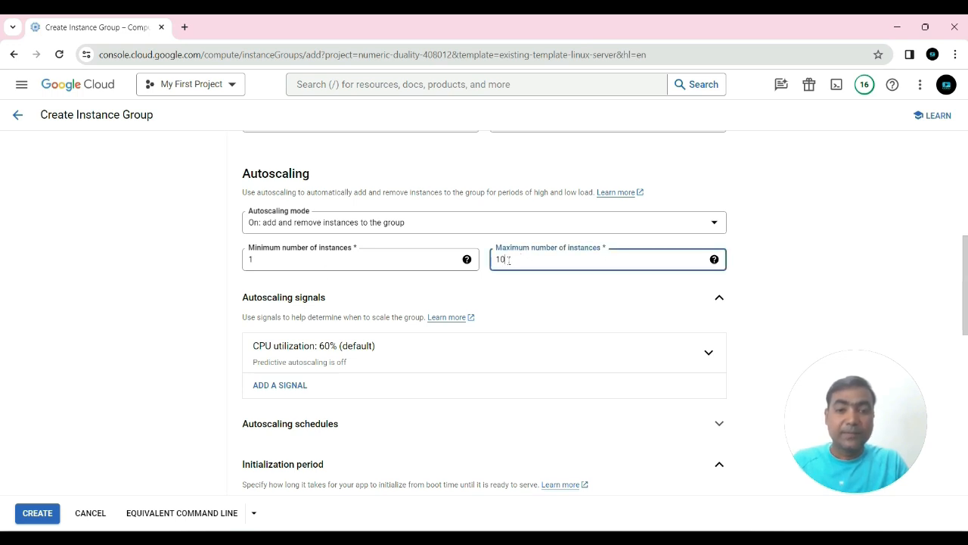
scroll(360, 189, up, 1)
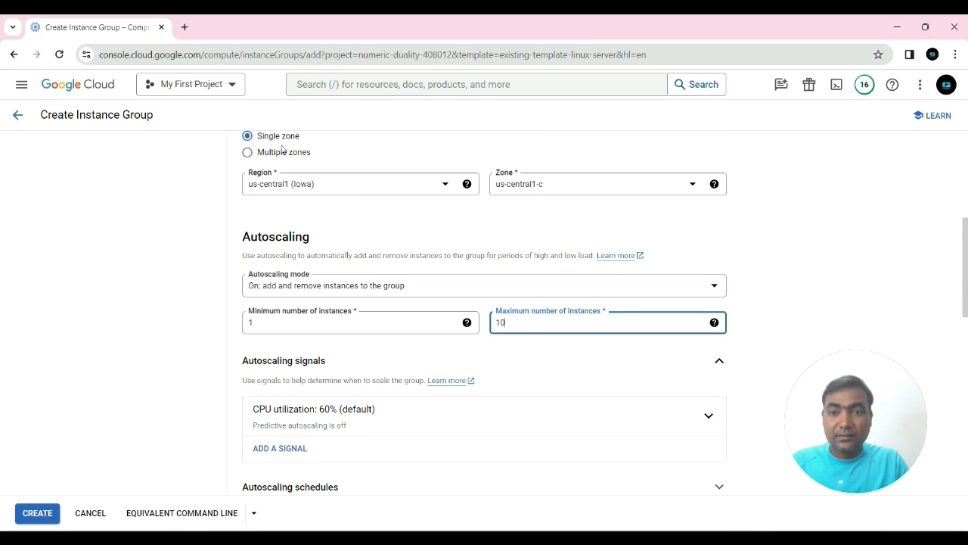
scroll(338, 158, up, 2)
drag(301, 263, 248, 269)
click(365, 267)
scroll(387, 264, down, 3)
click(517, 261)
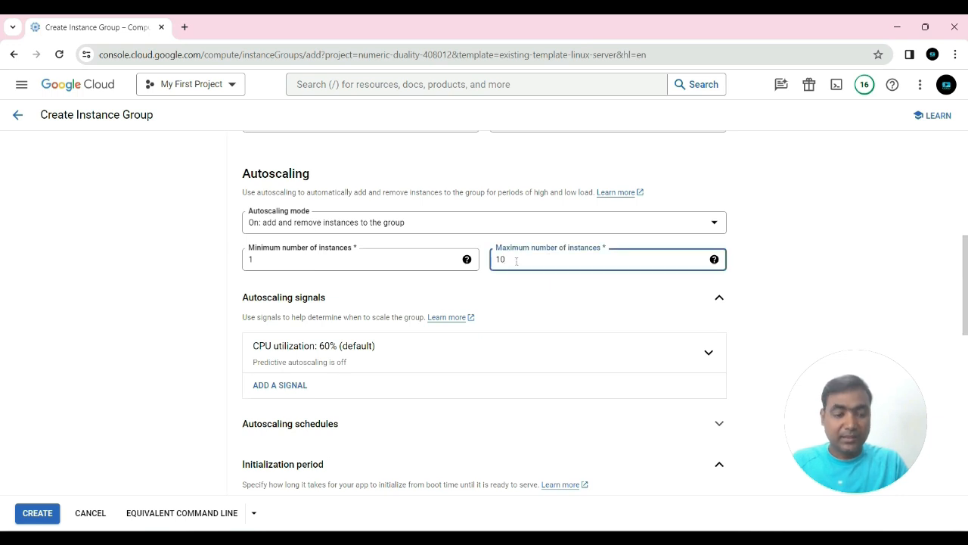
text(00000)
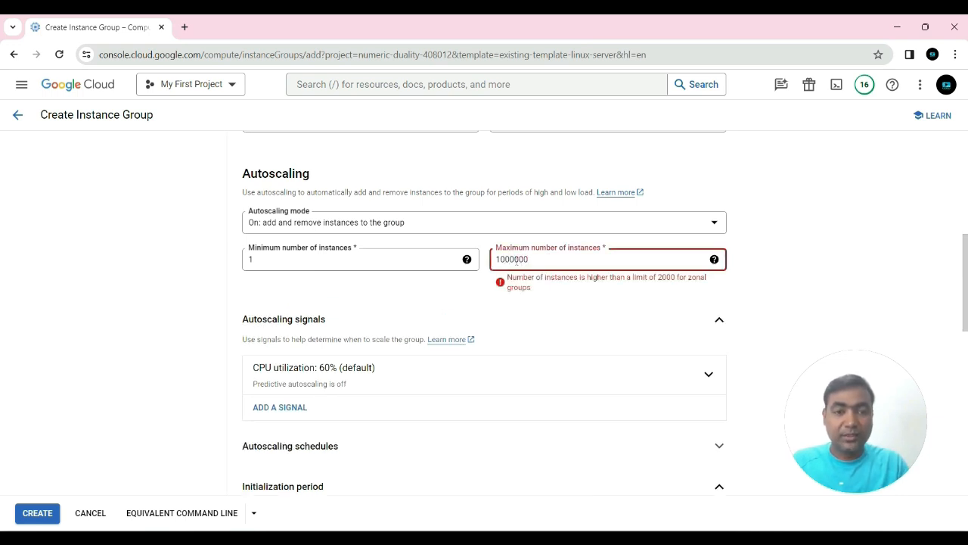
click(697, 298)
drag(676, 277, 660, 277)
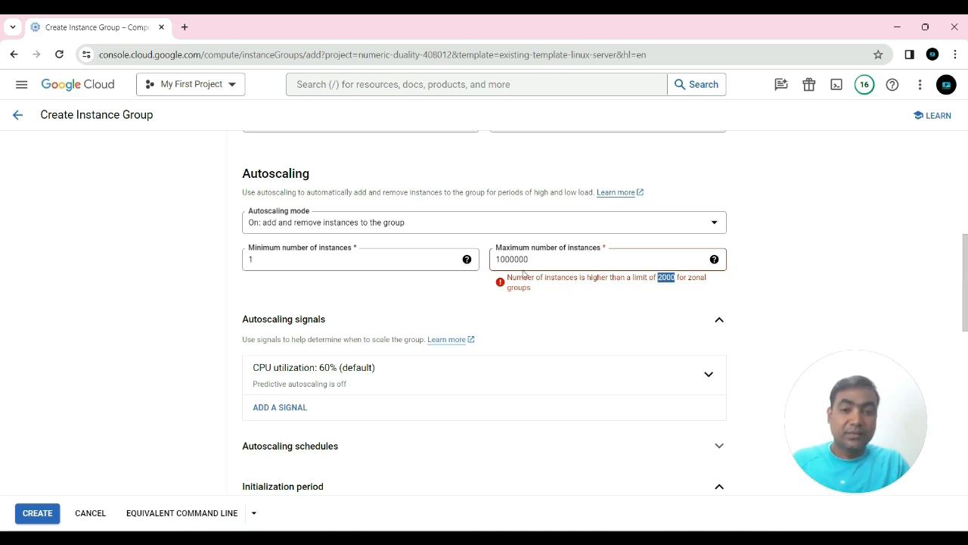
Try a maximum of 2000 instances and return the maximum number of instances to 10
drag(542, 263, 495, 263)
text(2000)
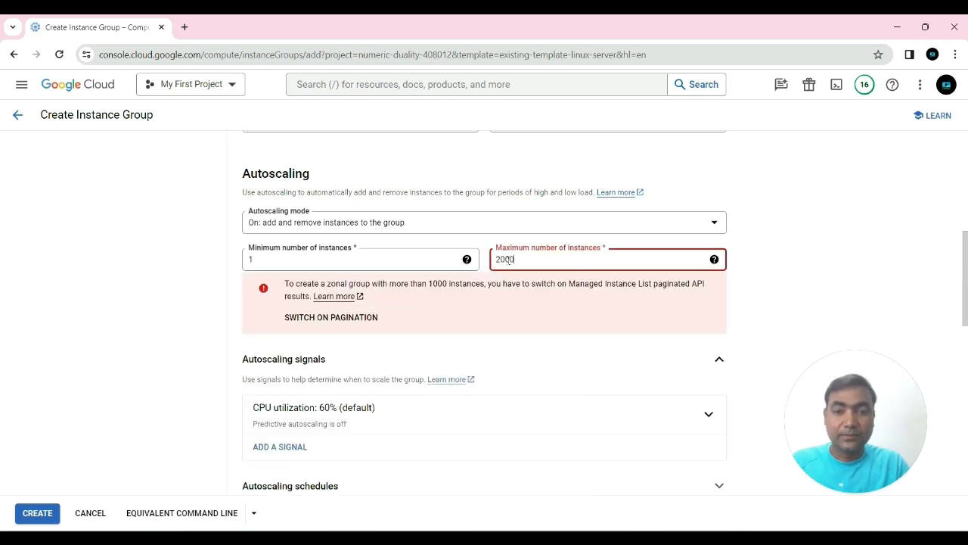
drag(521, 260, 493, 259)
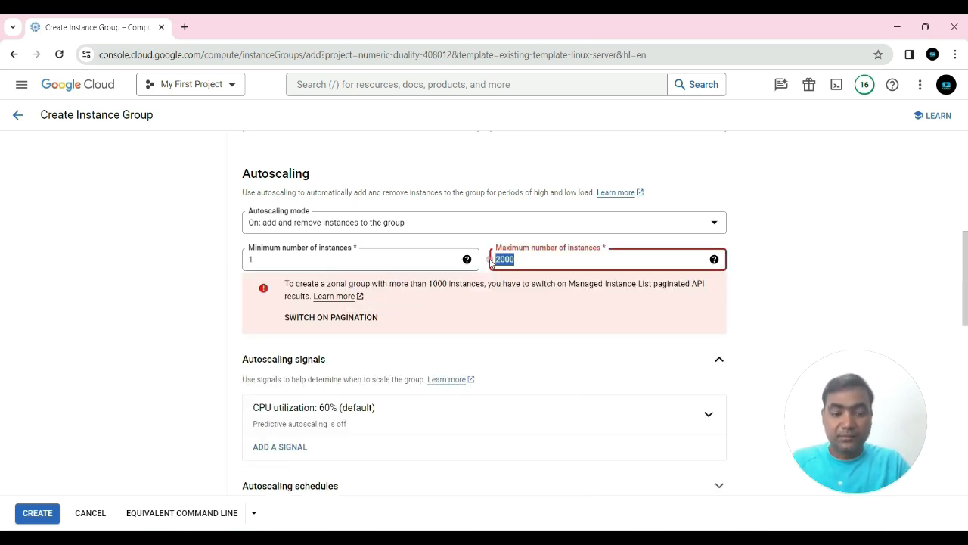
text(10)
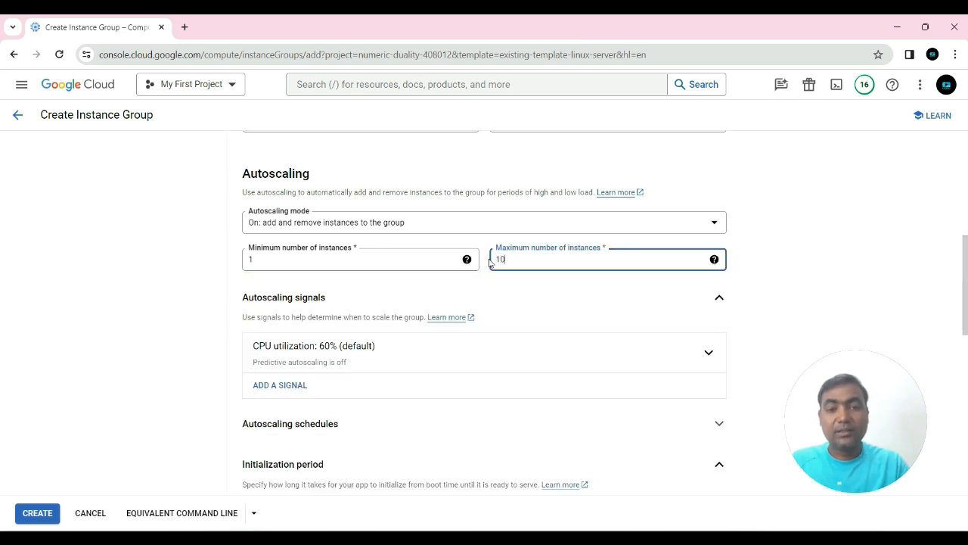
click(533, 295)
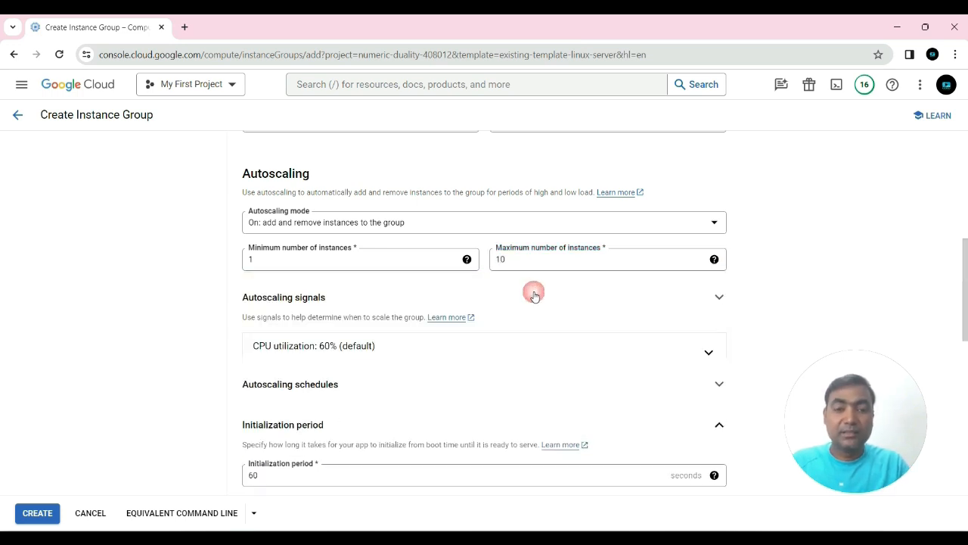
Try a maximum of 5 instances and set the value back to 10
double_click(512, 259)
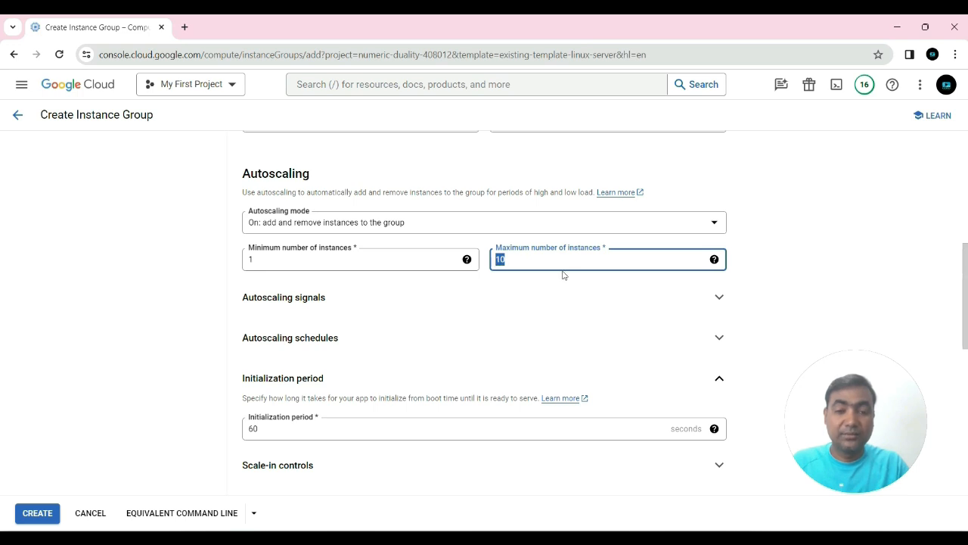
text(5)
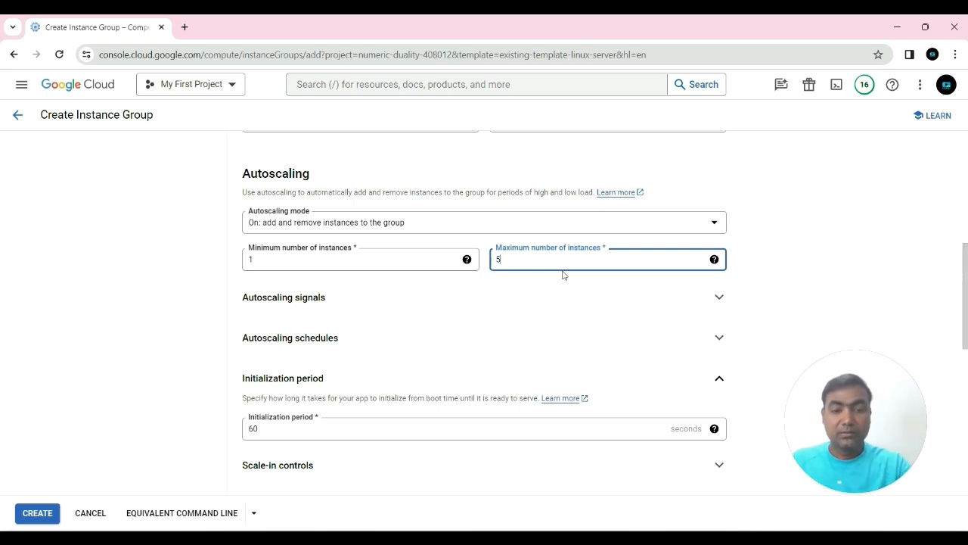
key(BackSpace)
text(10)
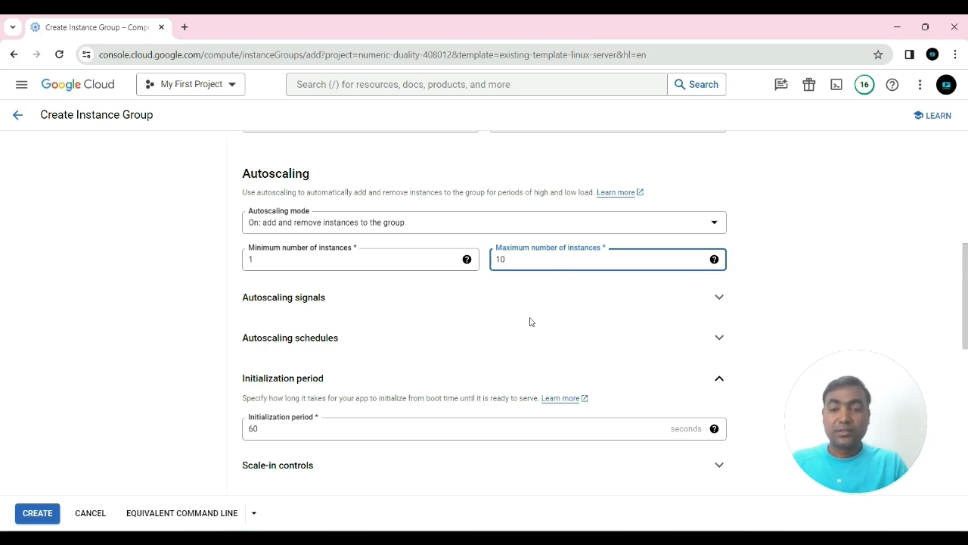
click(753, 283)
Set the autoscaling initialization period to 120 seconds
scroll(466, 283, down, 1)
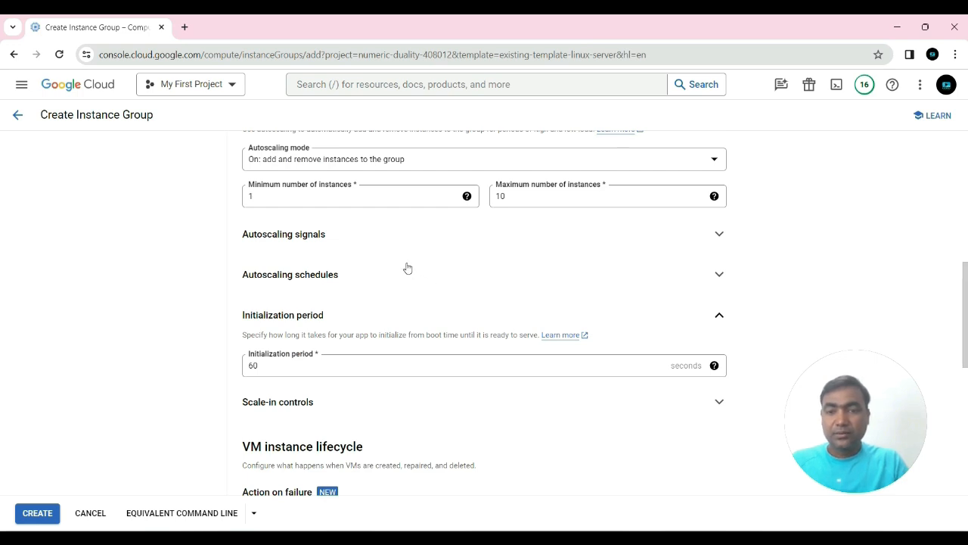
scroll(393, 265, down, 3)
scroll(382, 242, up, 1)
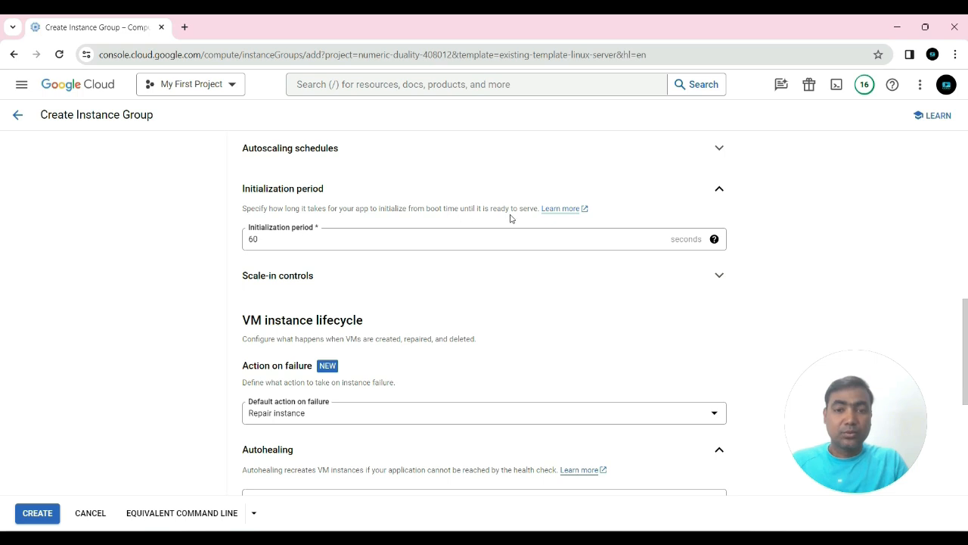
double_click(268, 241)
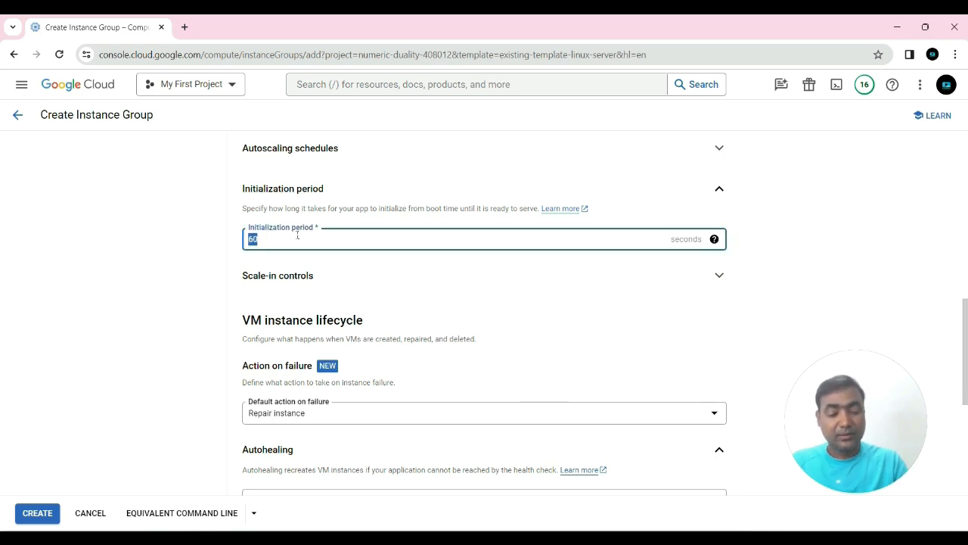
text(12)
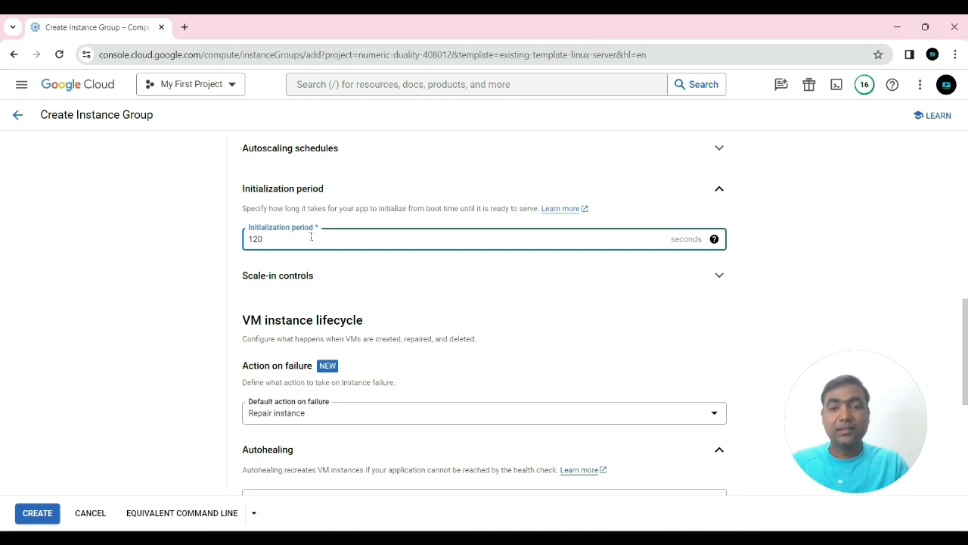
click(506, 297)
Review the default action on failure options in the VM instance lifecycle settings and keep "Repair instance"
scroll(507, 296, down, 1)
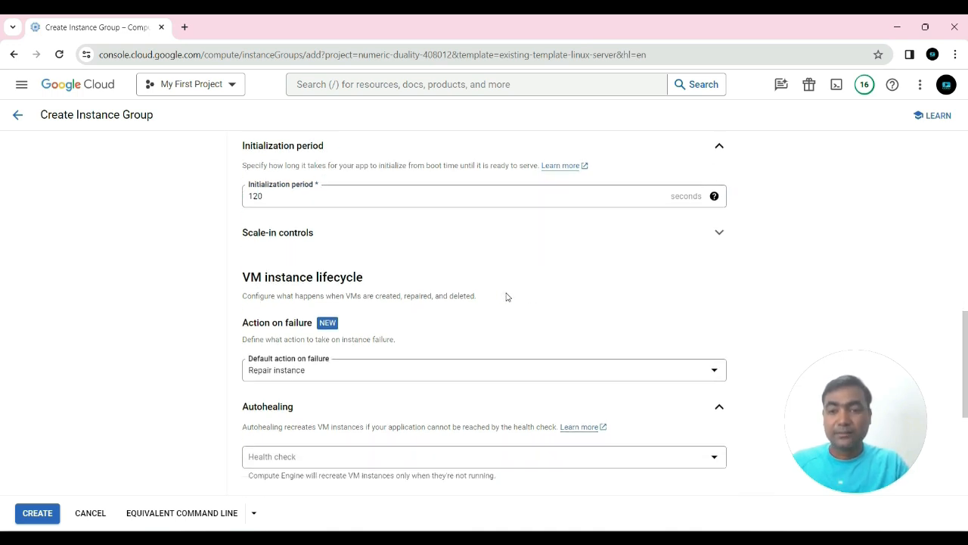
scroll(484, 280, down, 1)
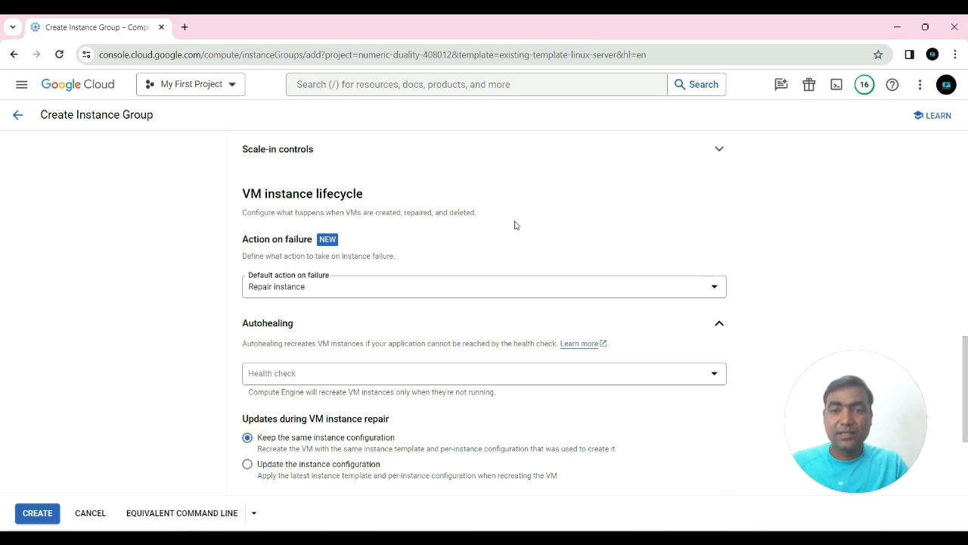
scroll(514, 224, down, 1)
scroll(432, 260, up, 1)
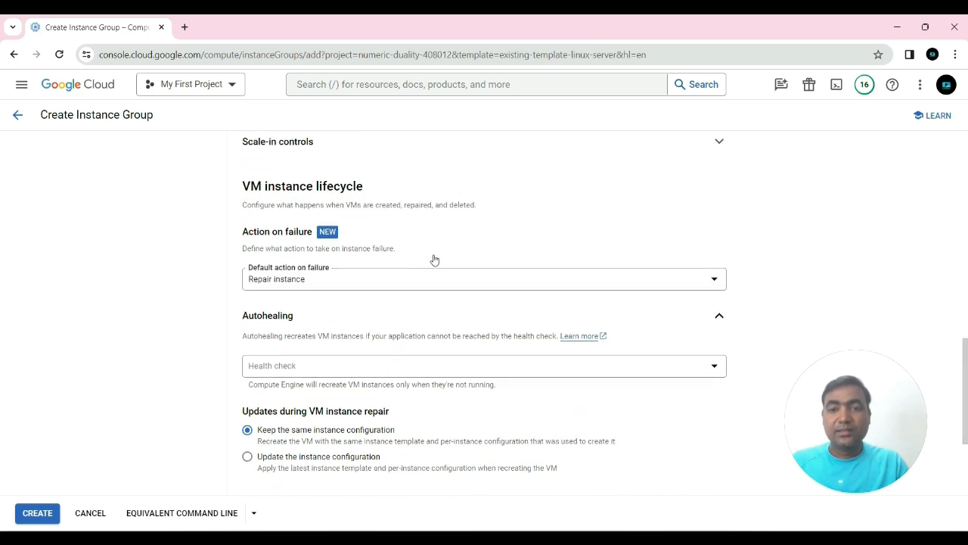
click(447, 277)
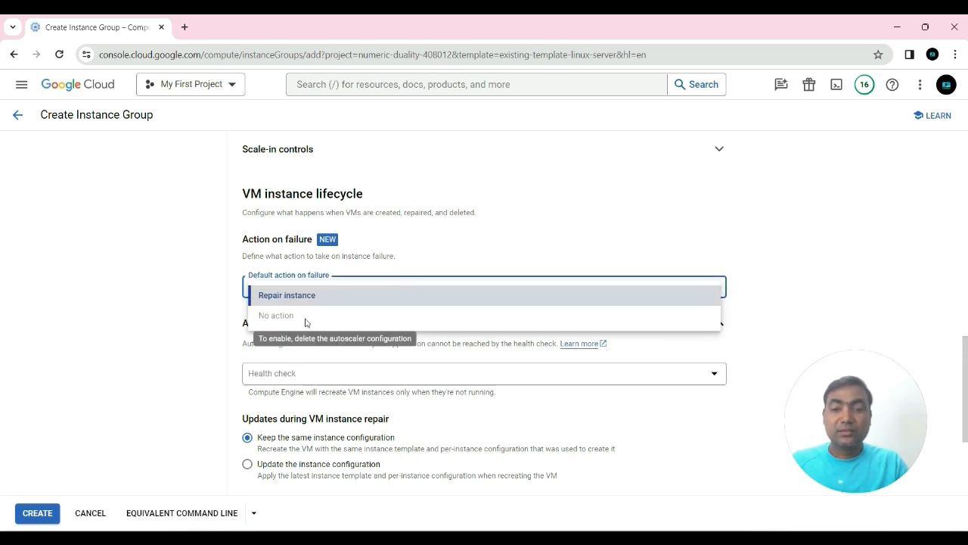
click(552, 233)
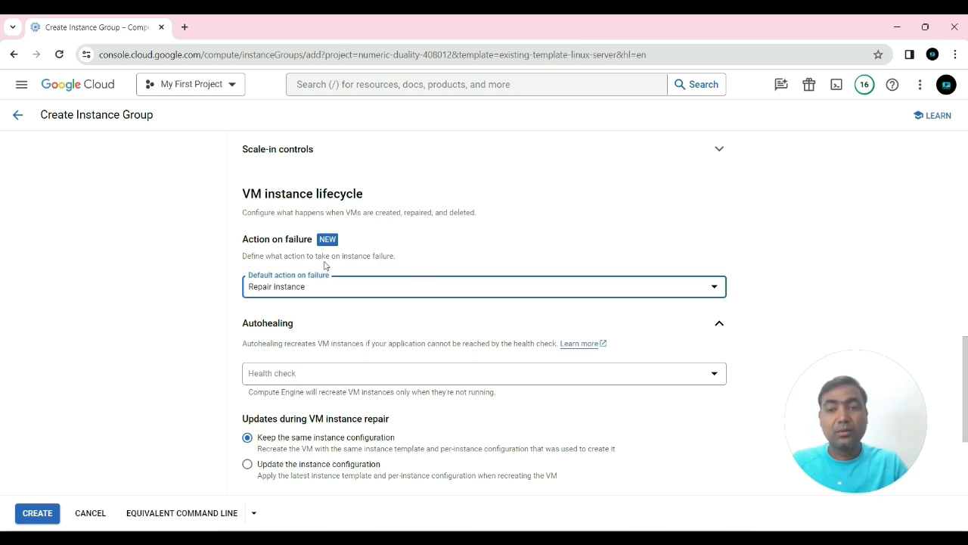
drag(402, 260, 242, 257)
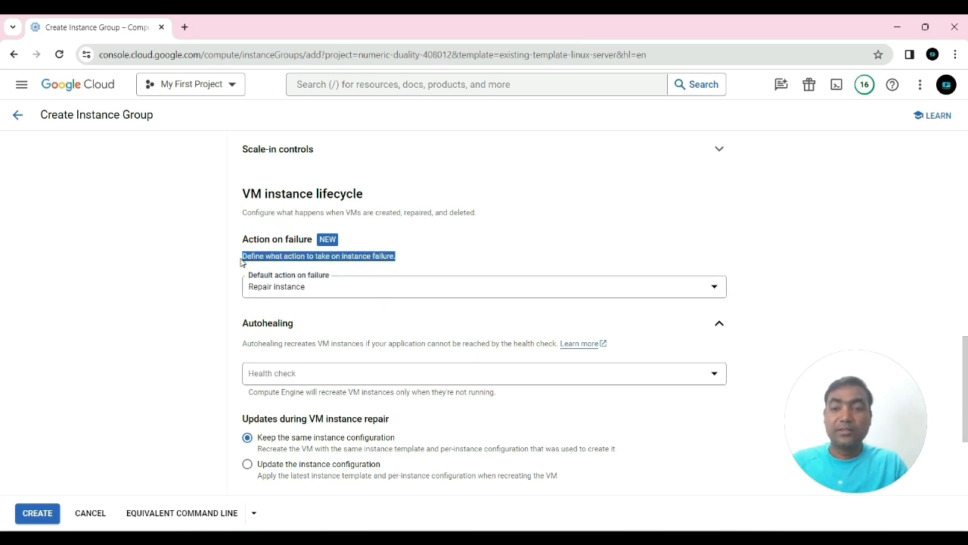
click(366, 295)
click(309, 297)
click(571, 230)
Review the autohealing section and its description of when VM instances are recreated
scroll(337, 259, down, 1)
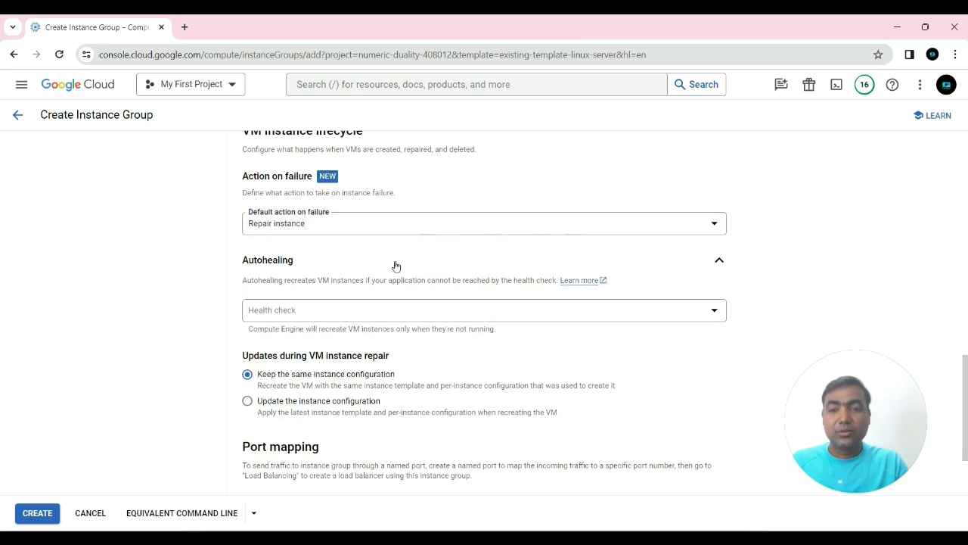
scroll(398, 264, down, 1)
click(256, 199)
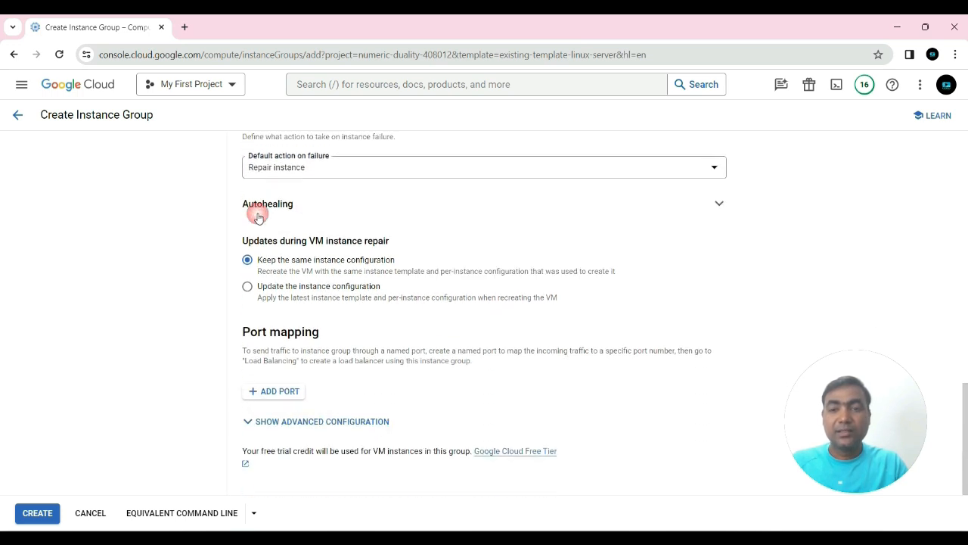
click(704, 203)
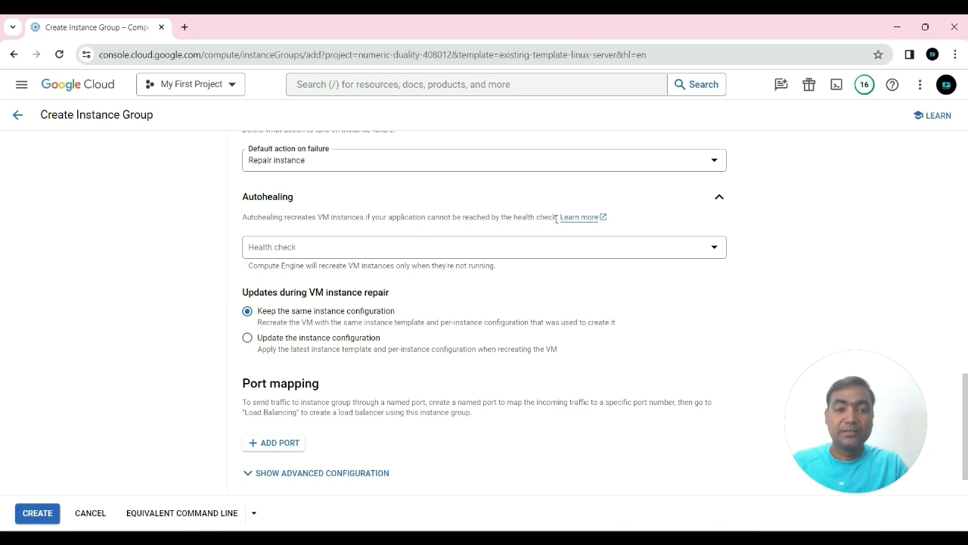
drag(557, 217, 238, 217)
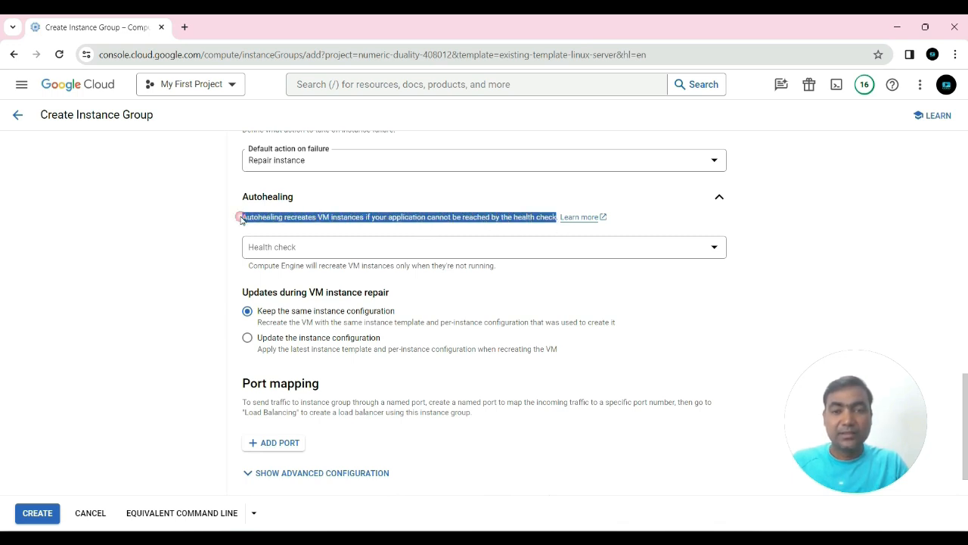
click(801, 232)
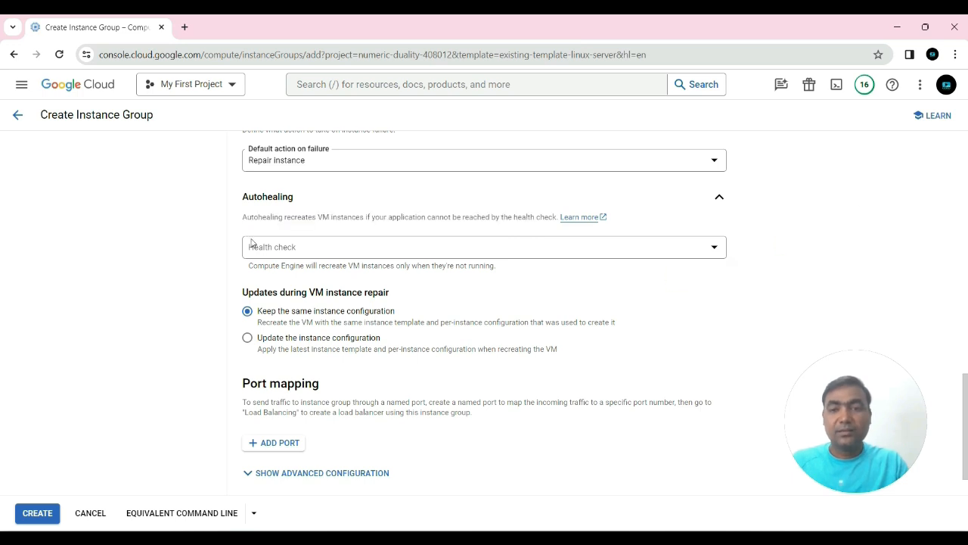
Start a new health check for autohealing and name it mig-healthcheck-stateless
click(332, 250)
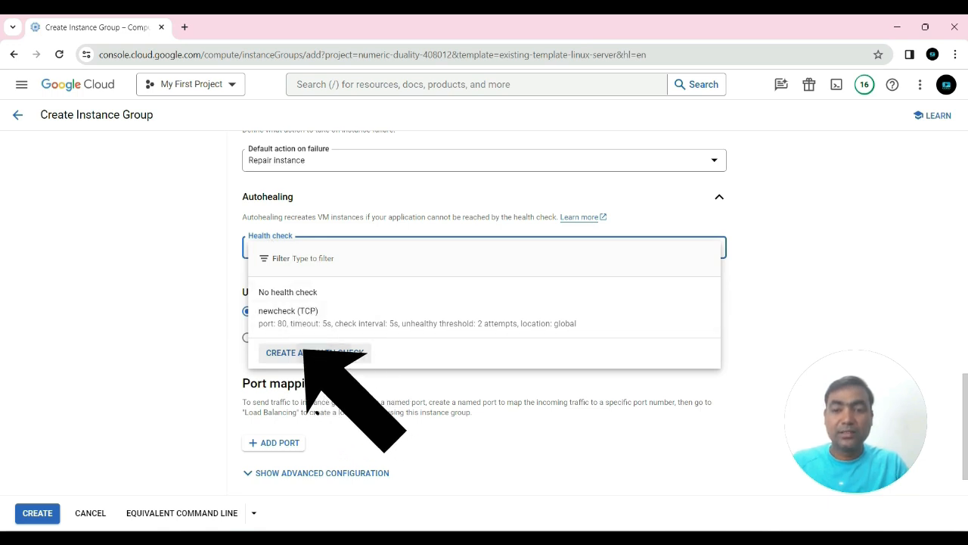
click(324, 352)
click(380, 131)
text(m)
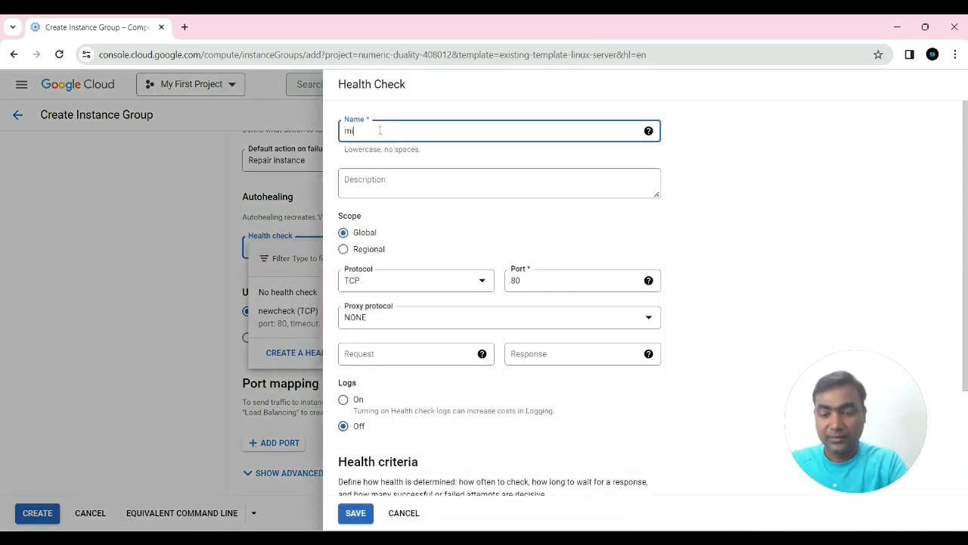
text(ig-)
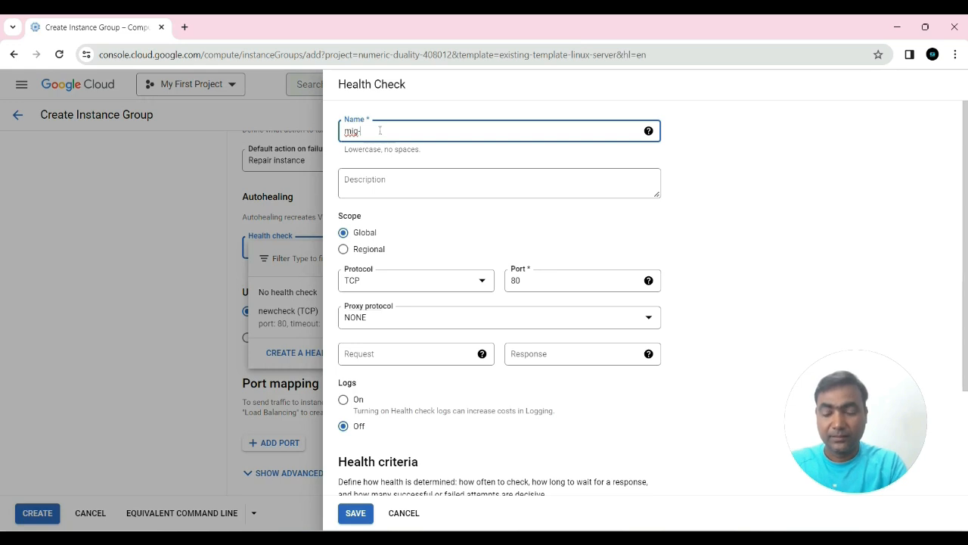
text(heal)
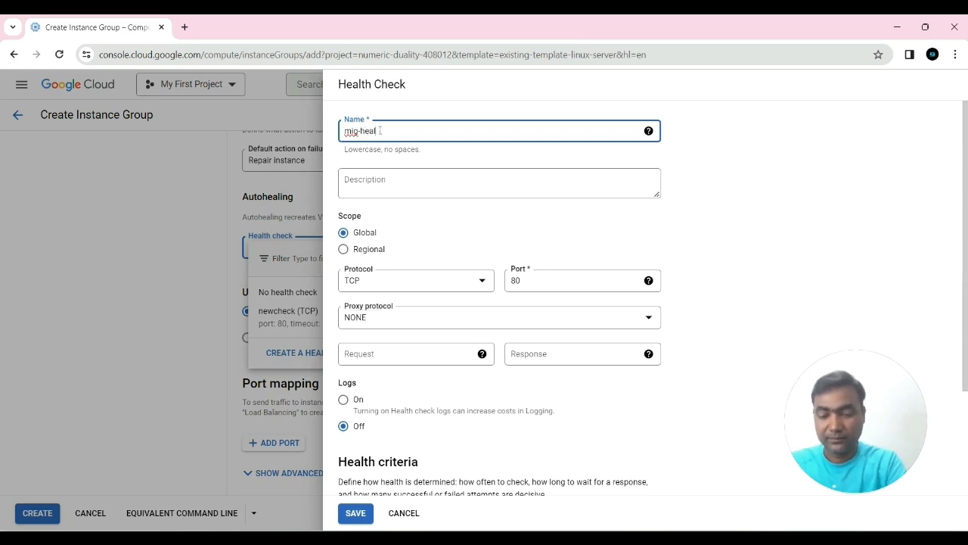
text(thcheck)
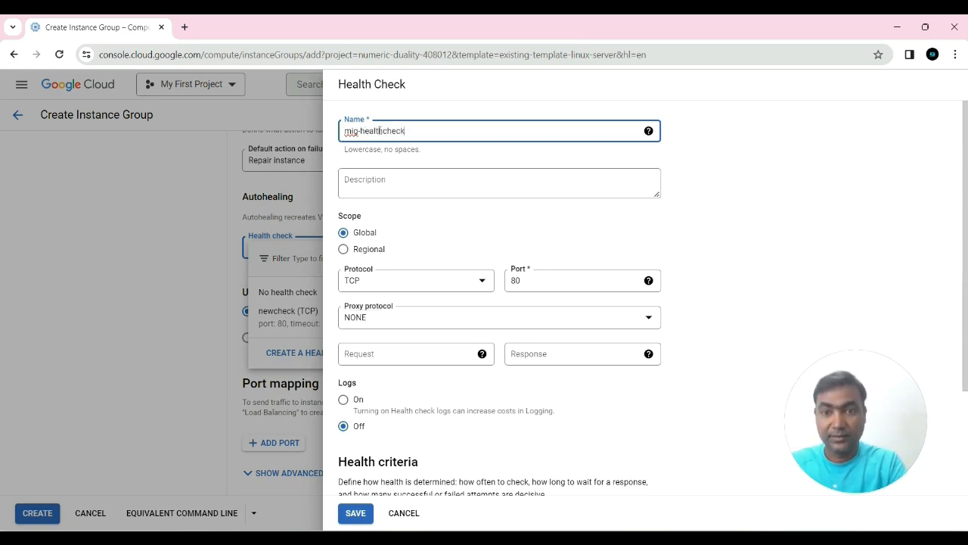
text(-s)
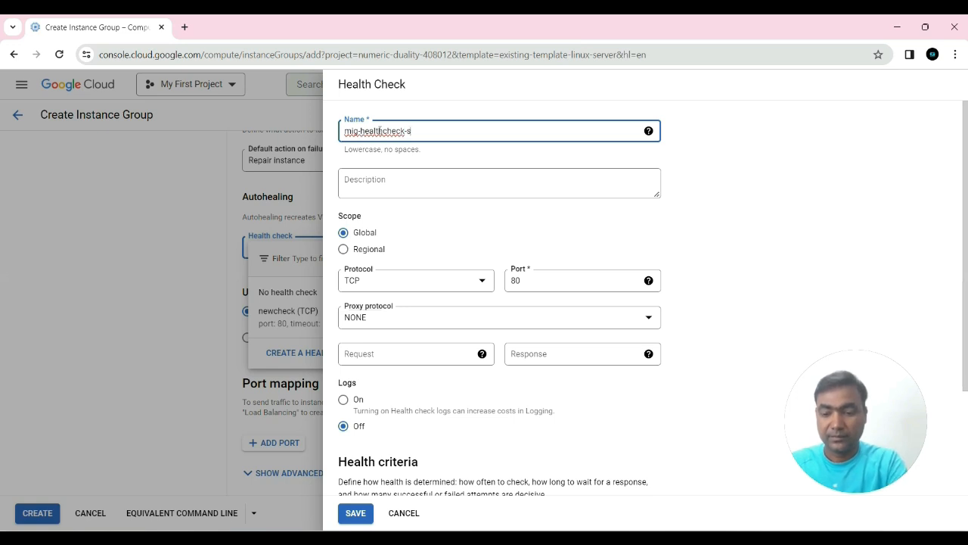
text(tateless)
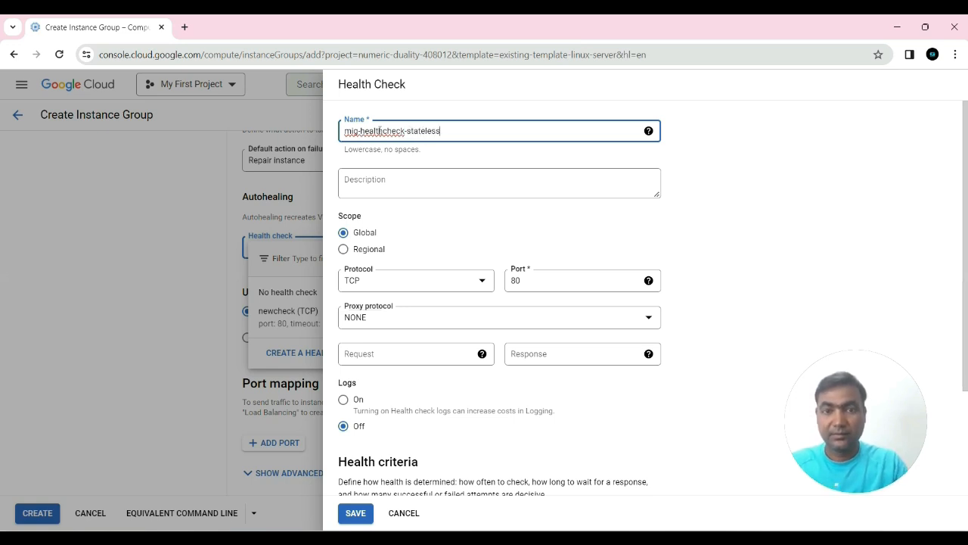
click(721, 195)
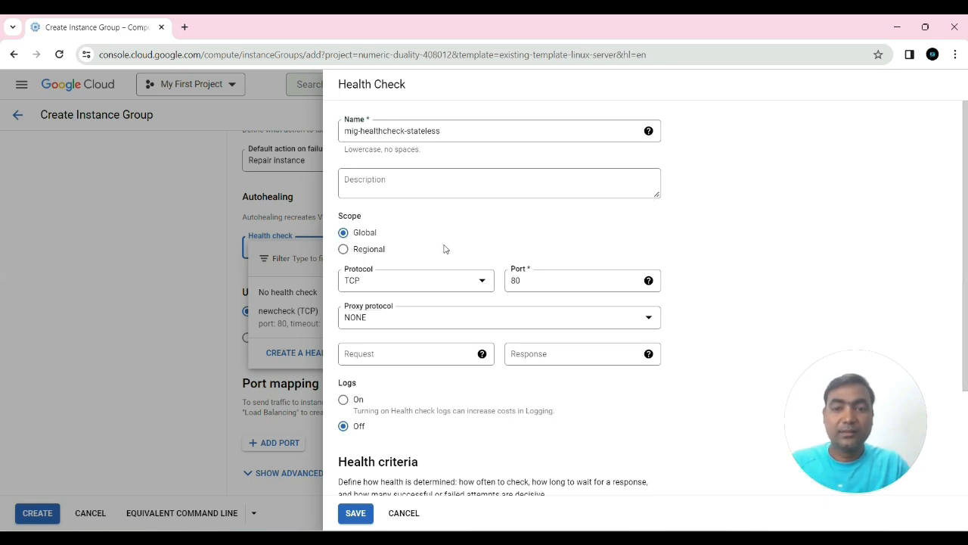
Look through the protocol options for the new health check and keep TCP
scroll(499, 234, down, 1)
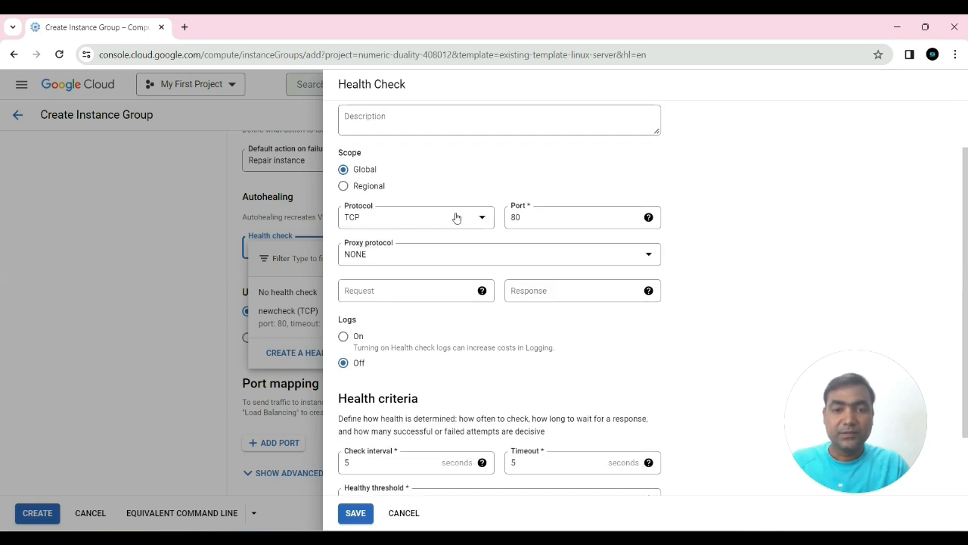
click(480, 218)
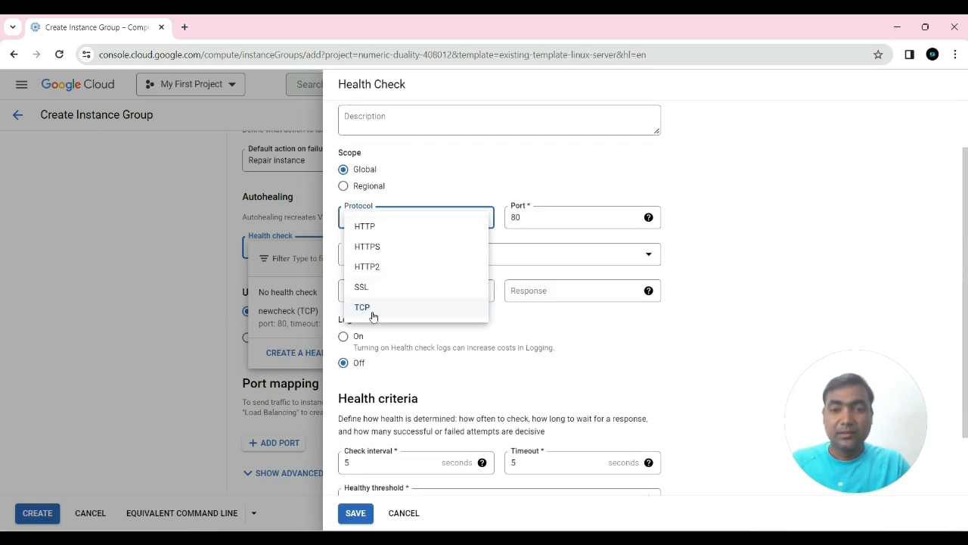
click(593, 166)
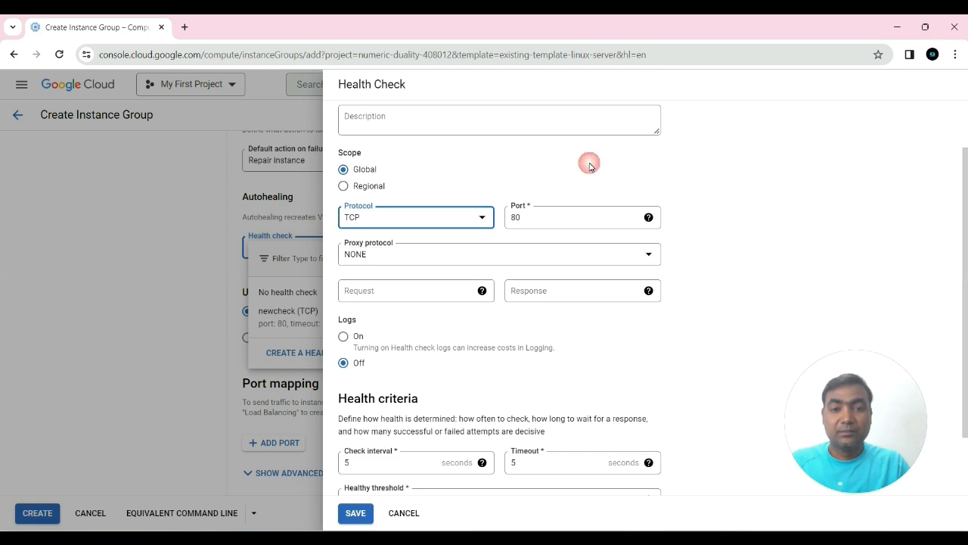
Try turning health check logs on, return them to Off, and save the health check
scroll(733, 262, down, 1)
scroll(726, 261, down, 1)
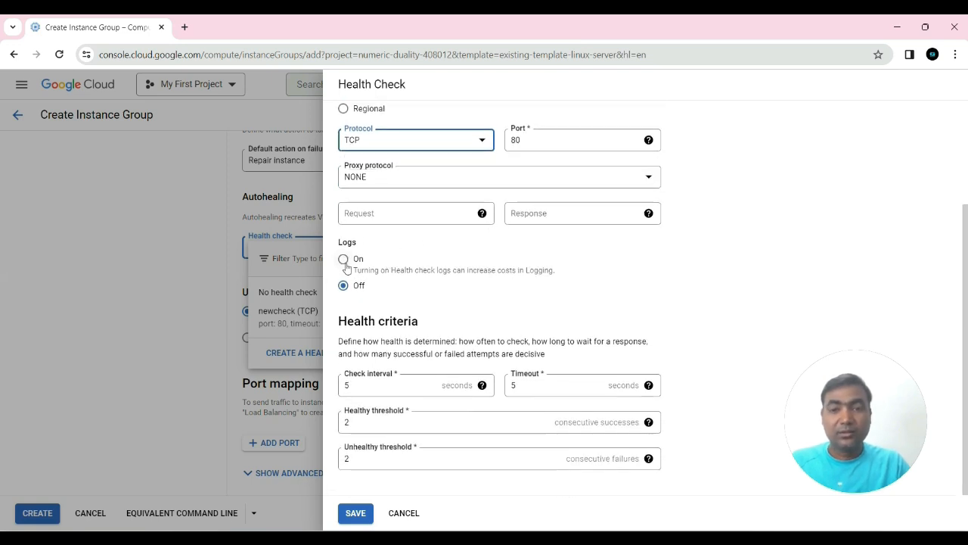
click(347, 264)
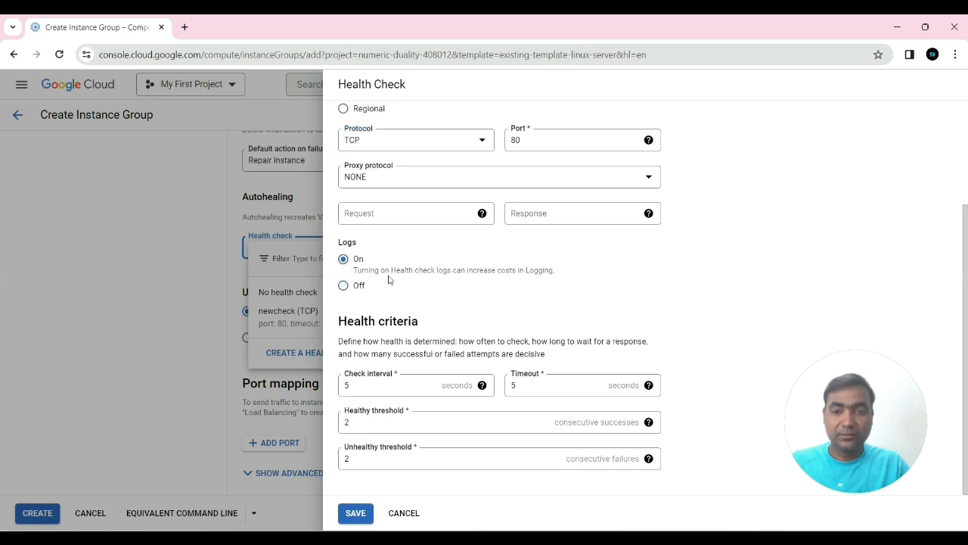
click(345, 286)
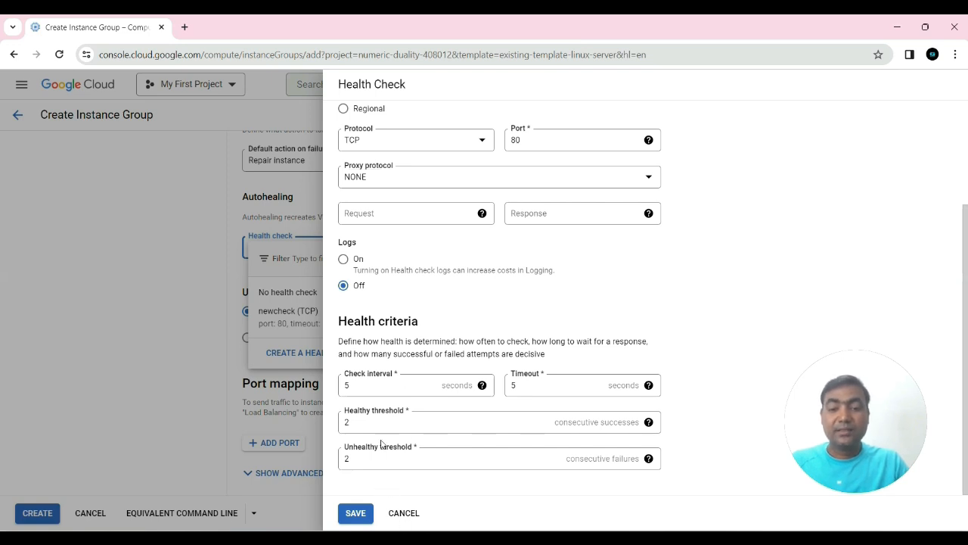
click(355, 513)
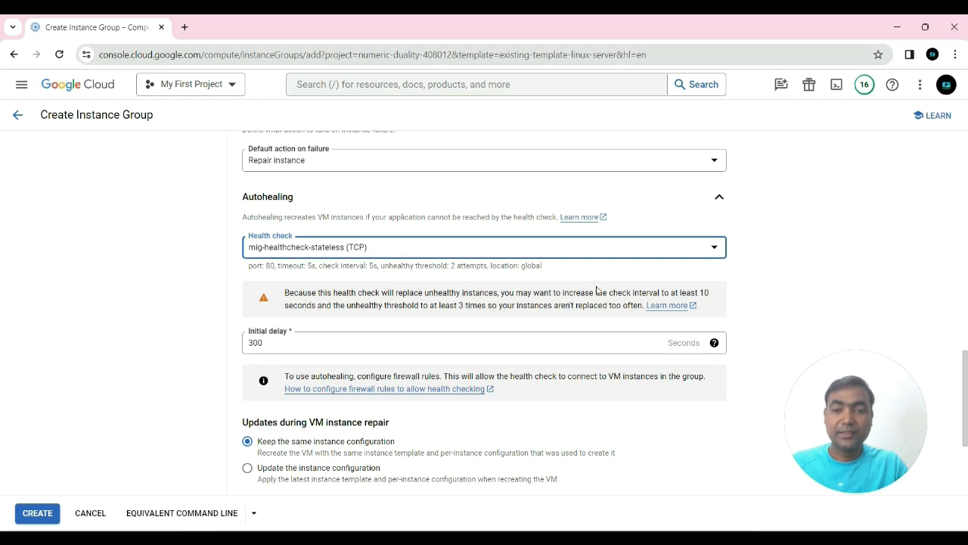
Review the autohealing health check selection, keeping mig-healthcheck-stateless (TCP), and examine the initial delay and firewall notes
scroll(806, 276, down, 1)
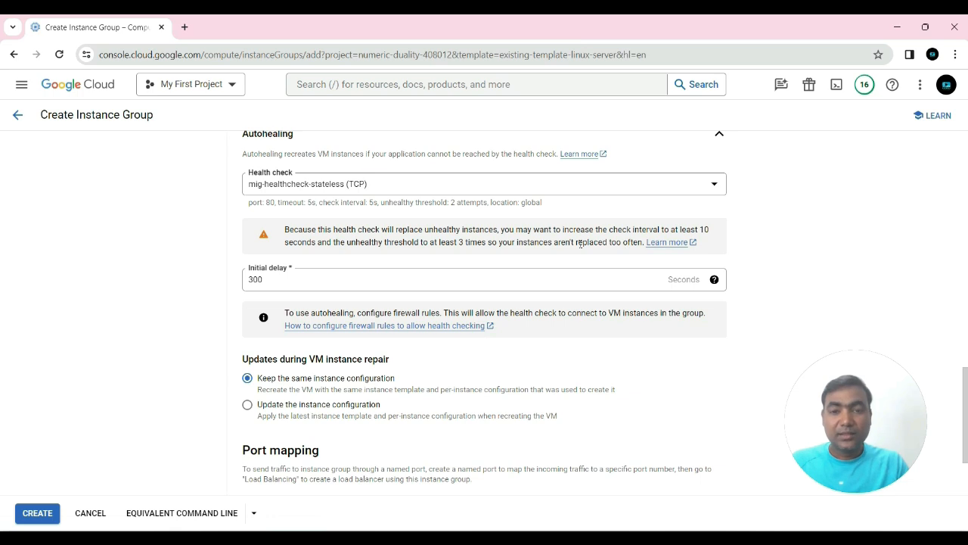
click(423, 185)
click(318, 249)
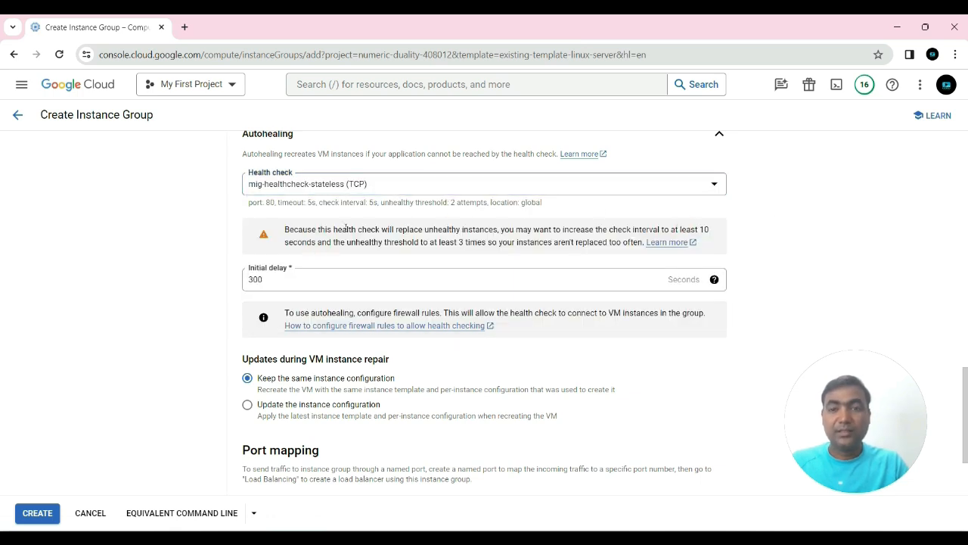
scroll(391, 238, down, 1)
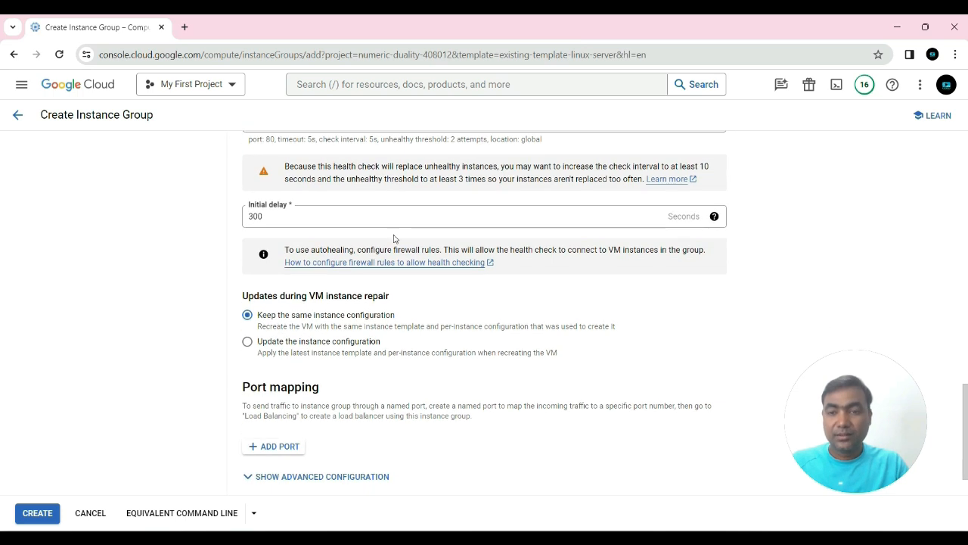
scroll(393, 238, up, 1)
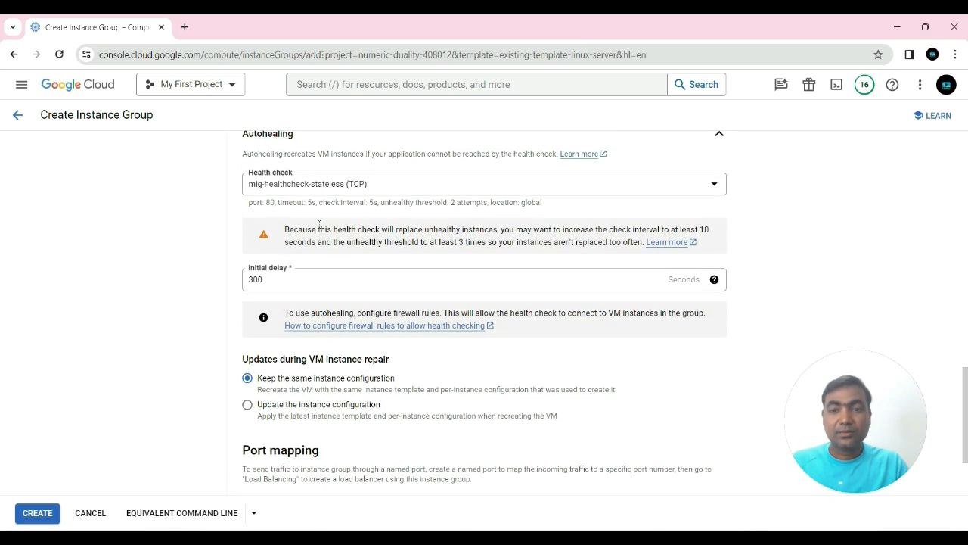
scroll(473, 292, down, 1)
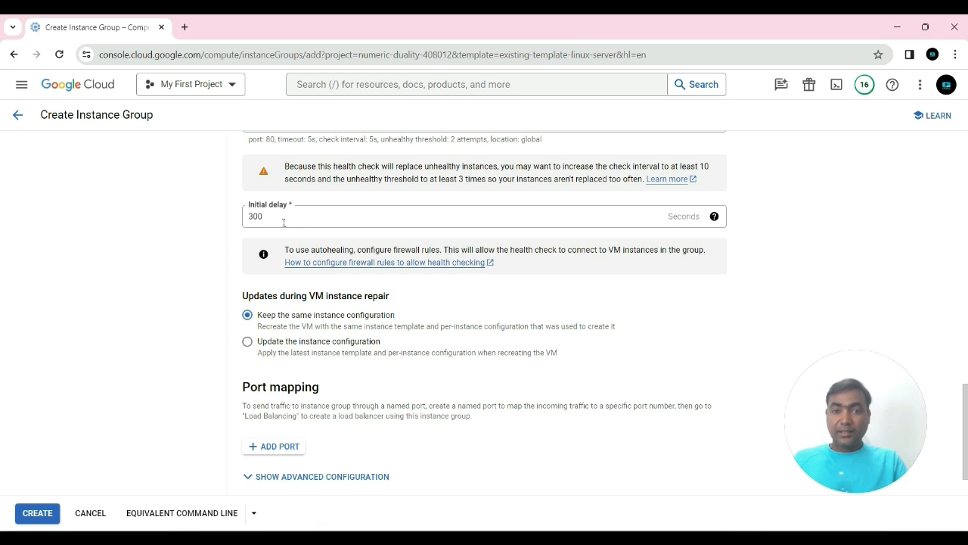
Try the option to update the instance configuration during VM instance repair and return to keeping the same instance configuration
scroll(370, 283, down, 1)
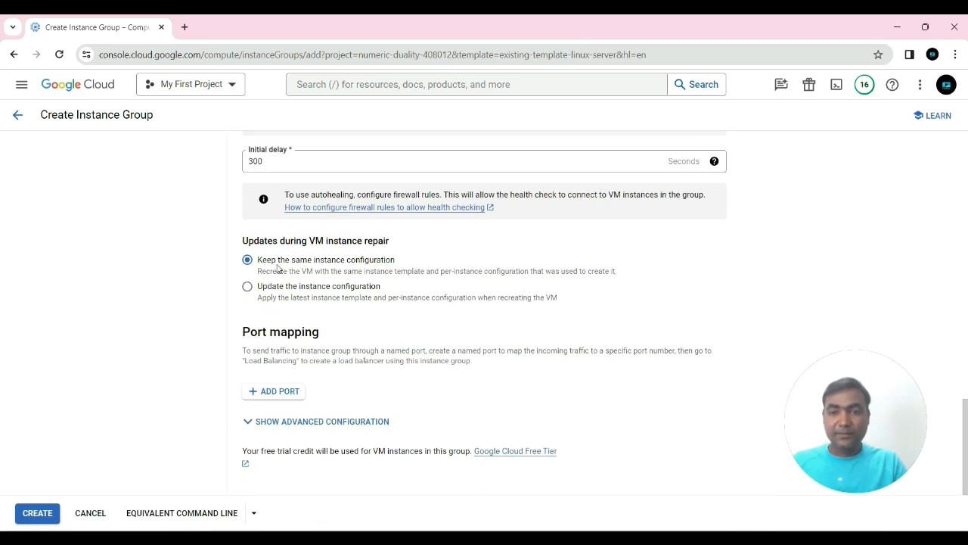
drag(258, 271, 611, 272)
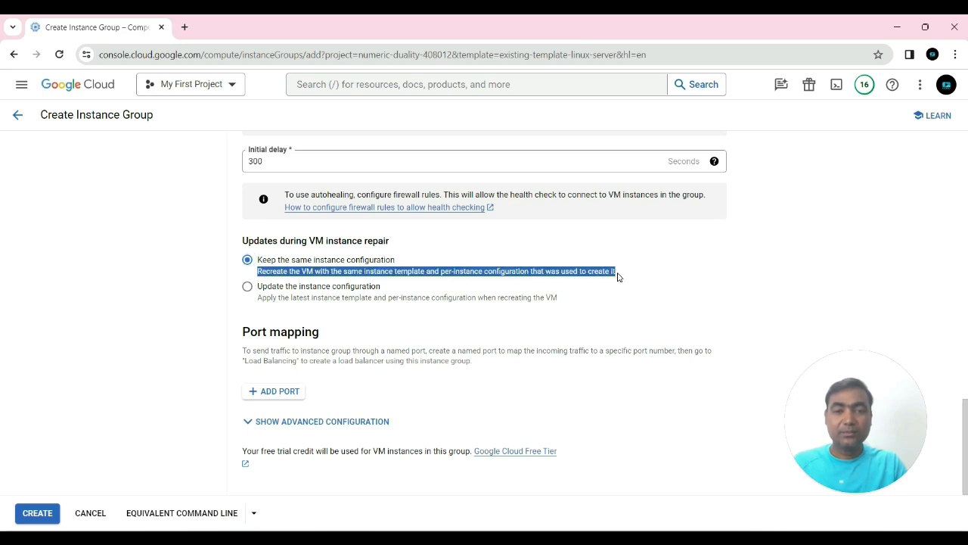
click(639, 299)
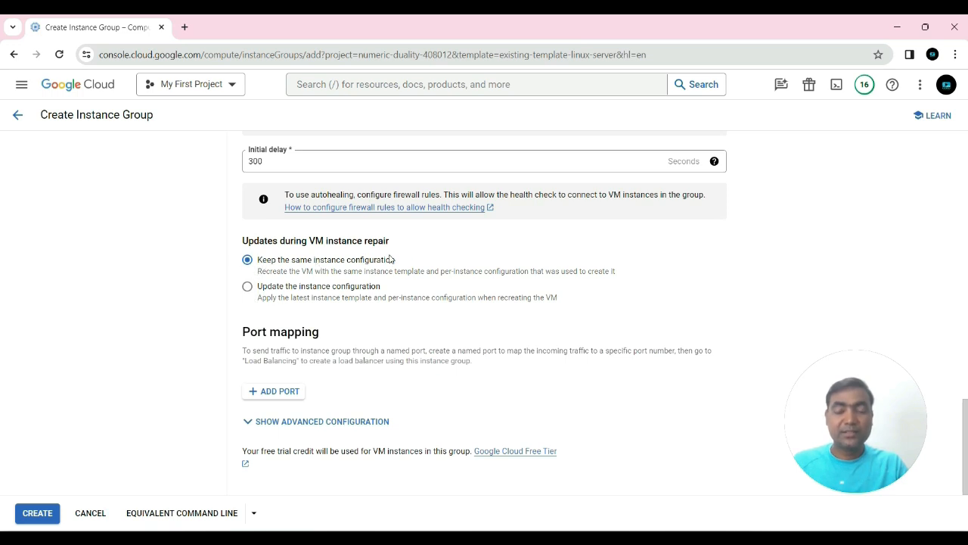
click(247, 286)
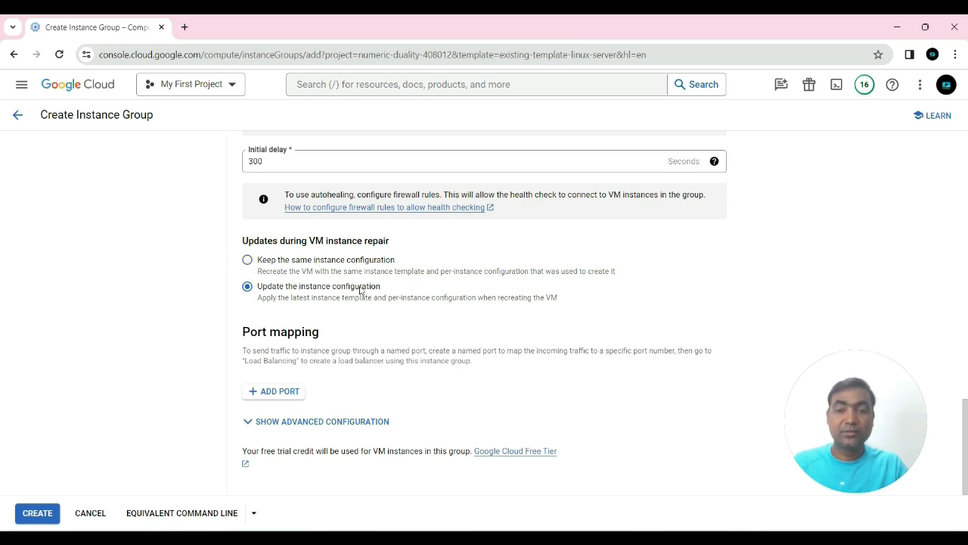
click(247, 260)
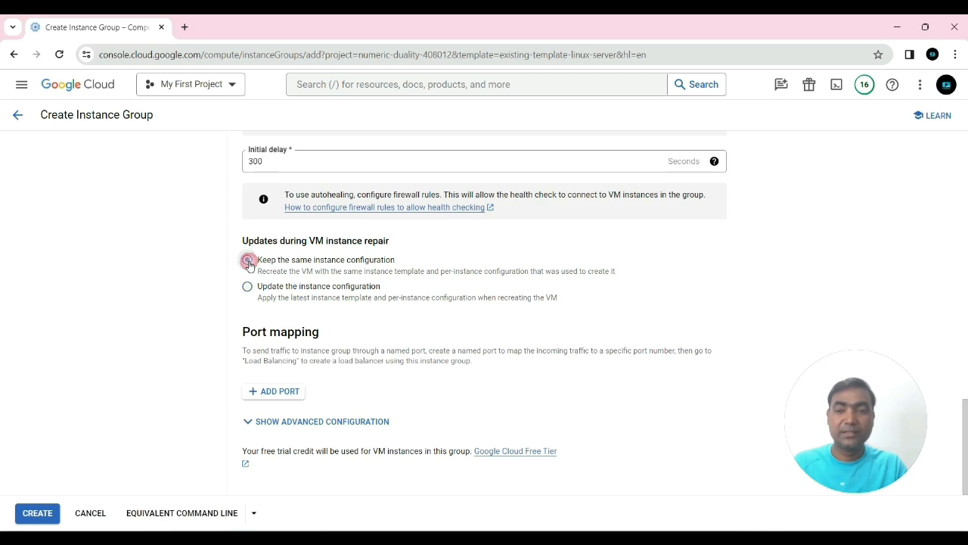
Review the group's name, instance template, location and autoscaling settings from the beginning of the form
scroll(443, 337, up, 6)
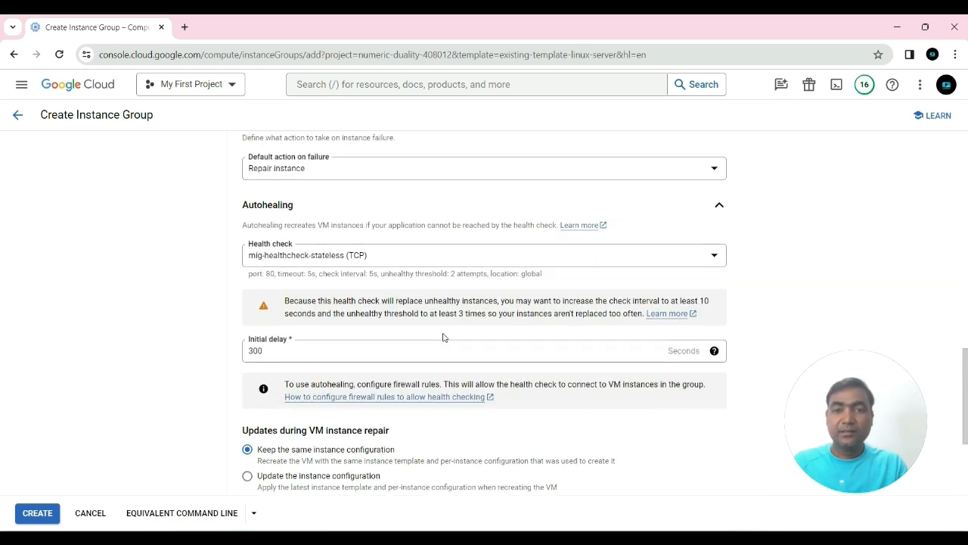
scroll(444, 337, up, 7)
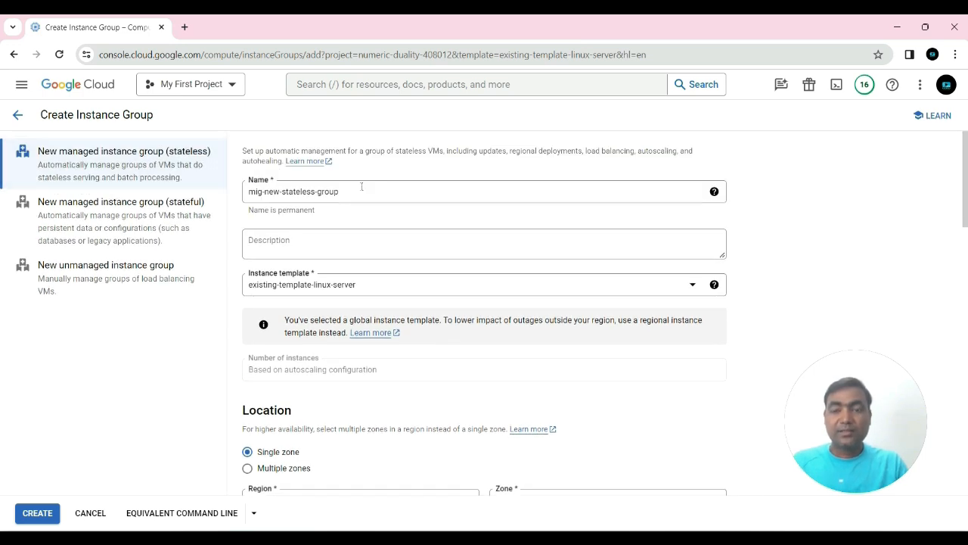
scroll(443, 343, down, 2)
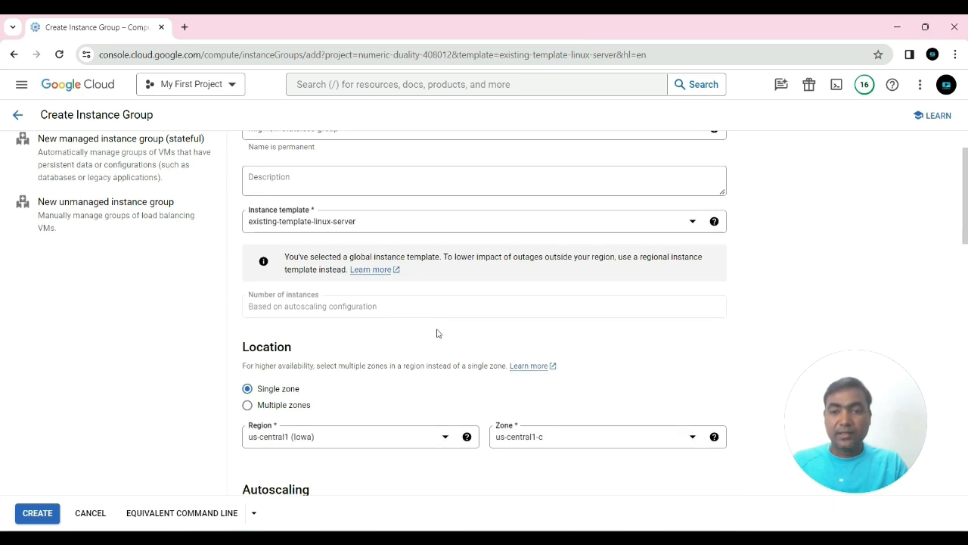
scroll(318, 325, down, 2)
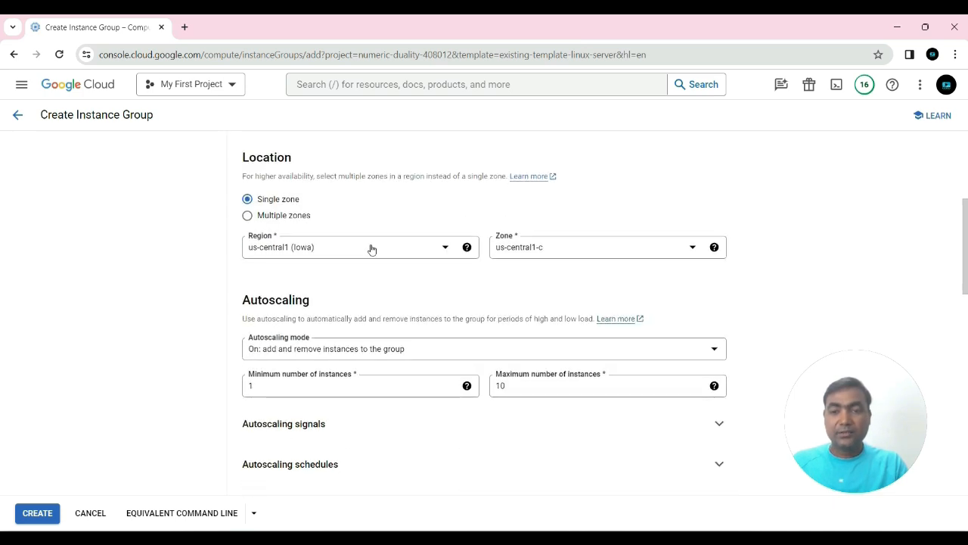
scroll(492, 287, down, 3)
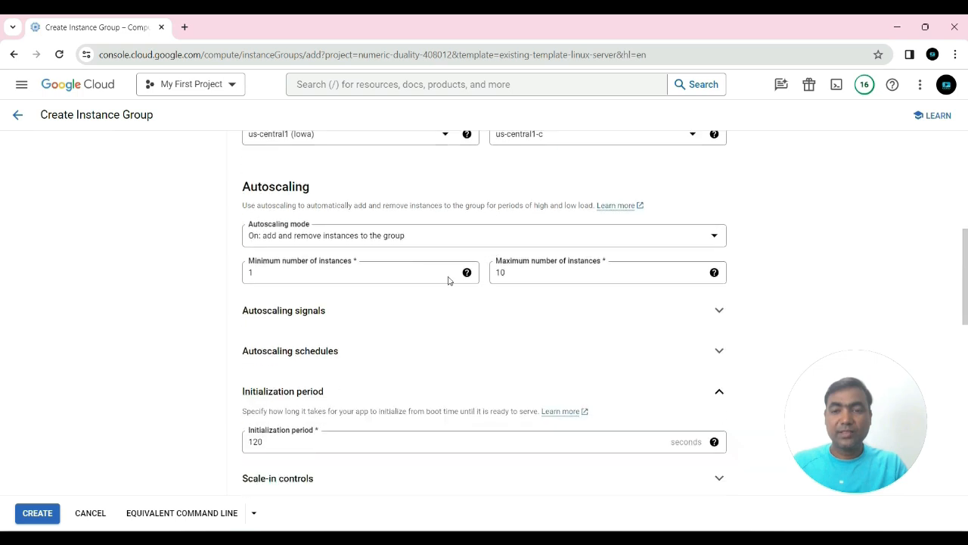
scroll(392, 242, up, 2)
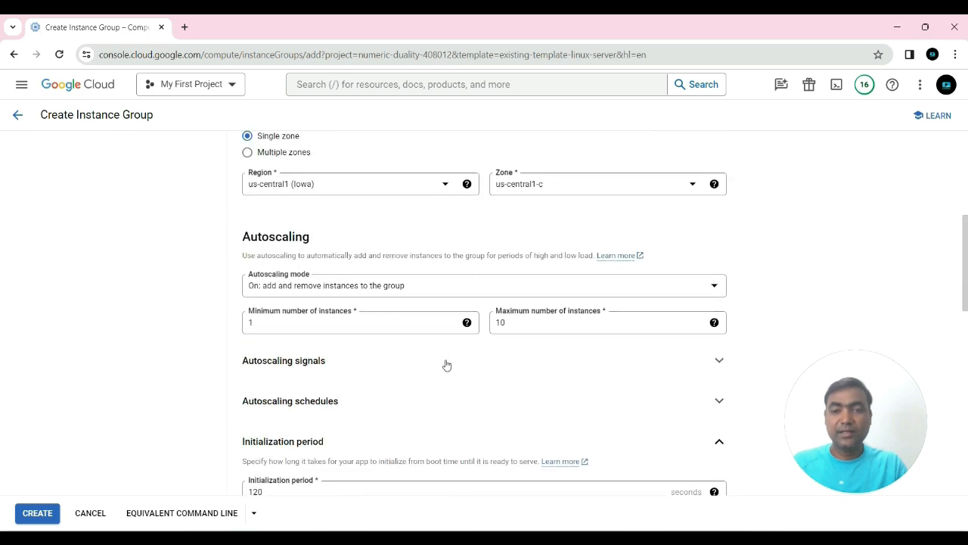
scroll(444, 357, down, 1)
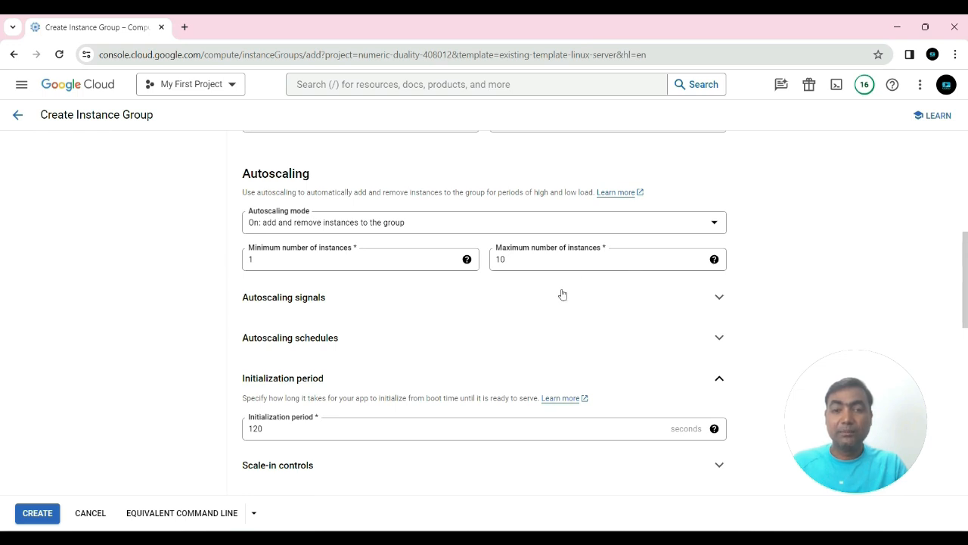
Set the autoscaling initialization period to 60 seconds
scroll(446, 302, down, 2)
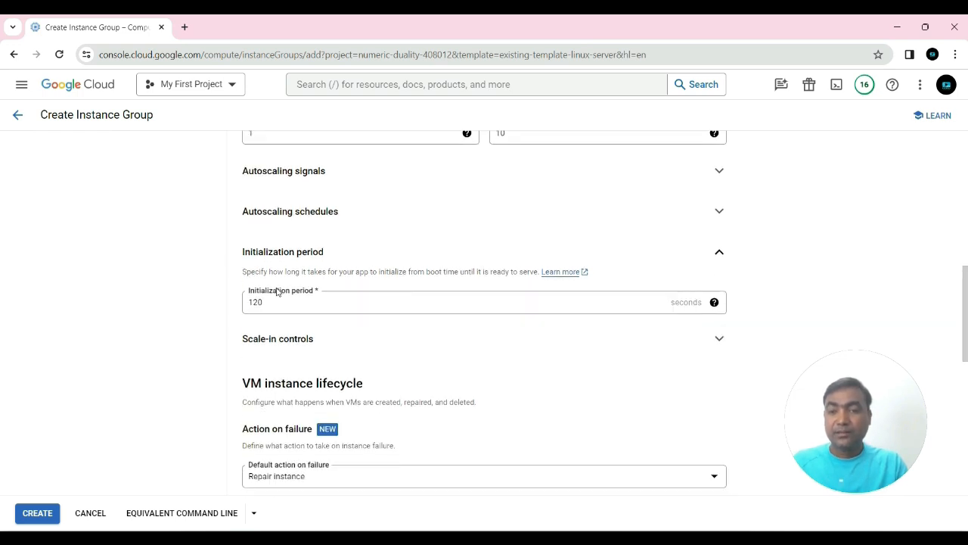
scroll(381, 337, down, 1)
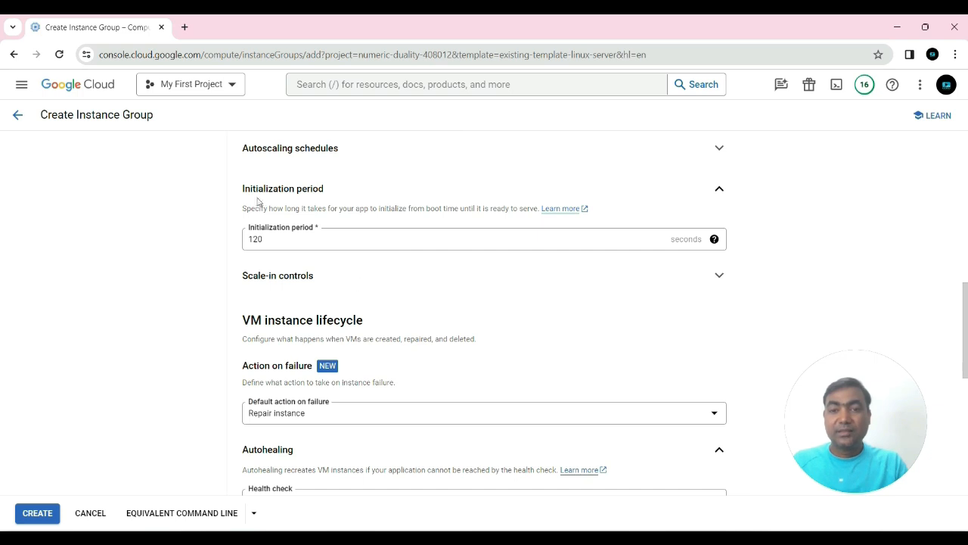
double_click(253, 240)
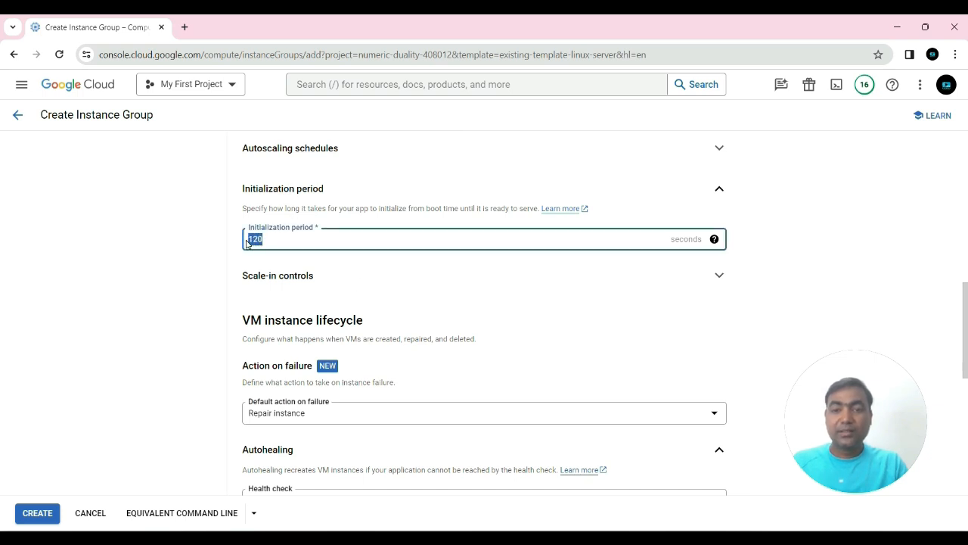
text(60)
click(400, 269)
Set the autohealing initial delay to 600 seconds and create the instance group
scroll(465, 290, down, 3)
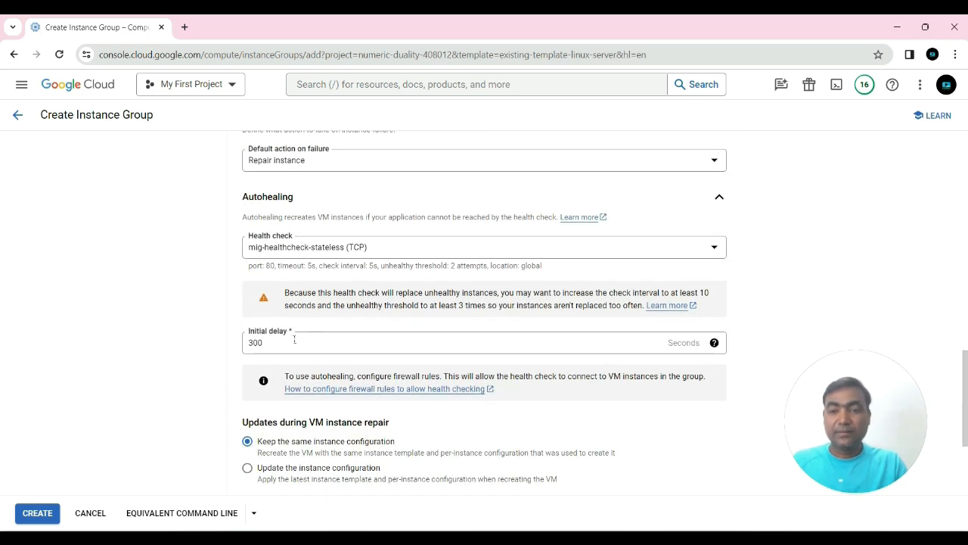
drag(265, 345, 234, 342)
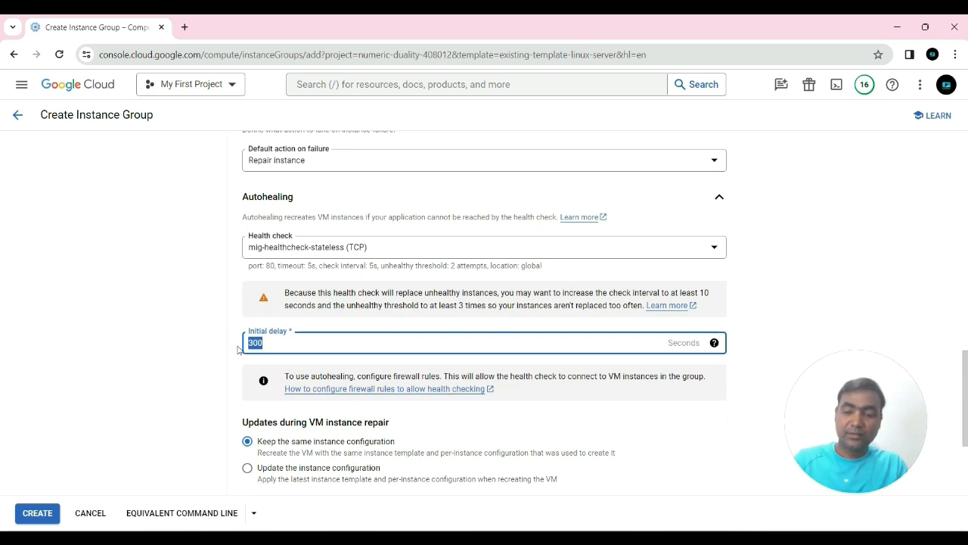
text(60)
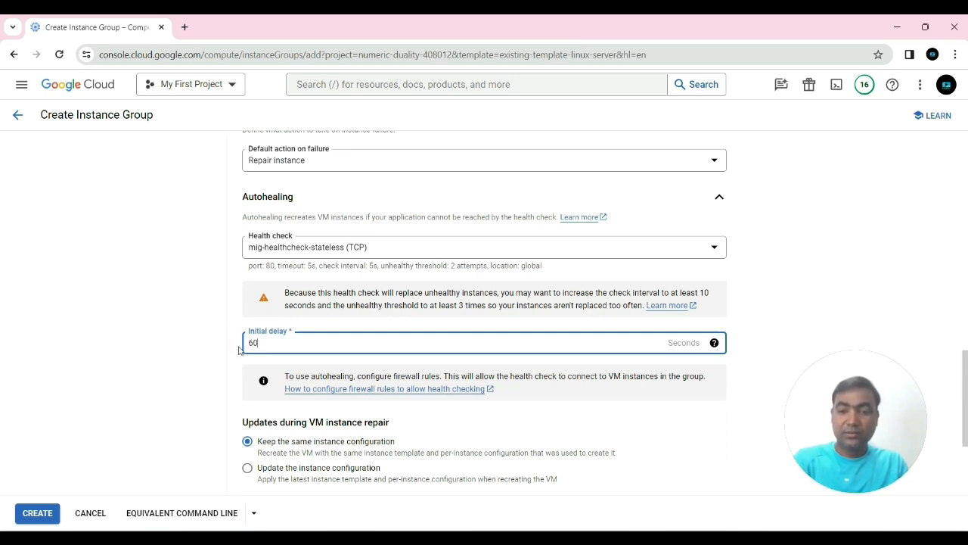
click(783, 330)
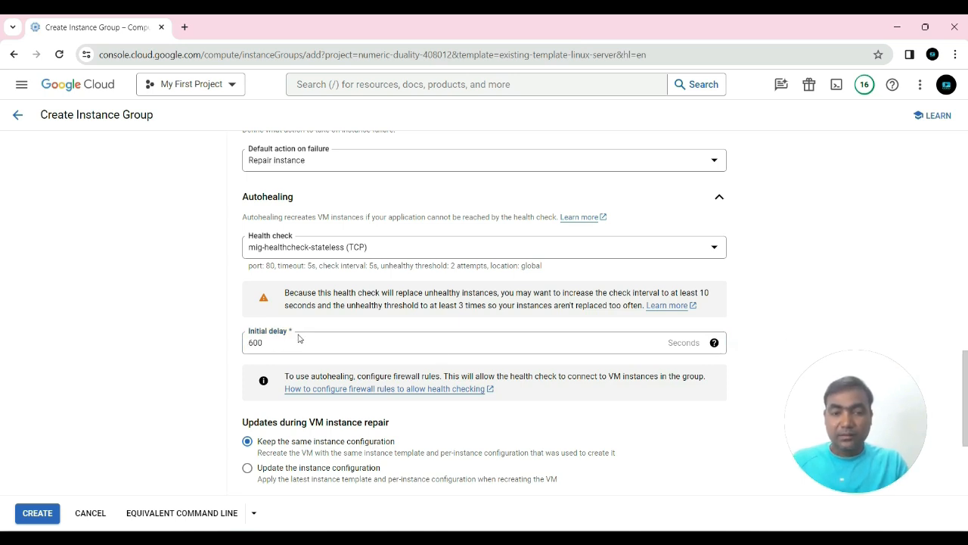
scroll(299, 338, down, 3)
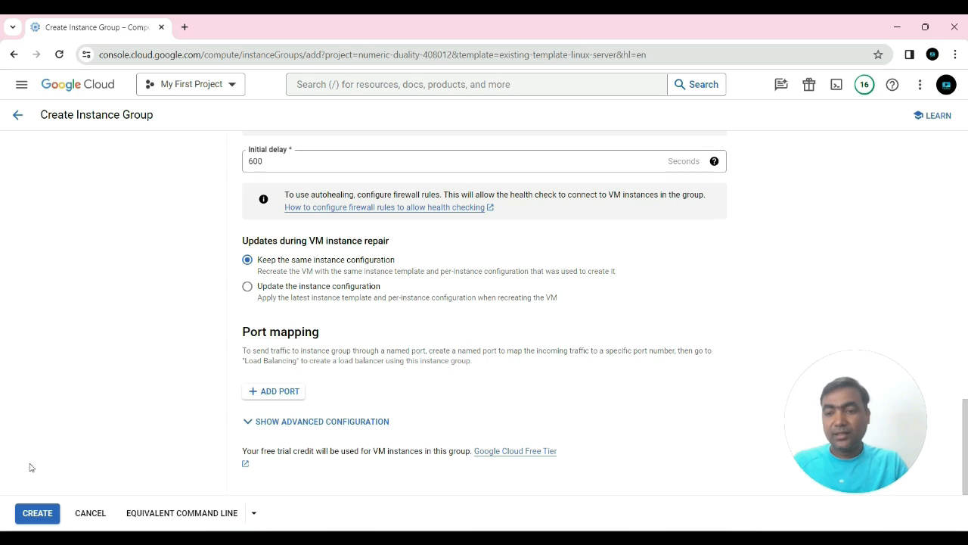
click(44, 519)
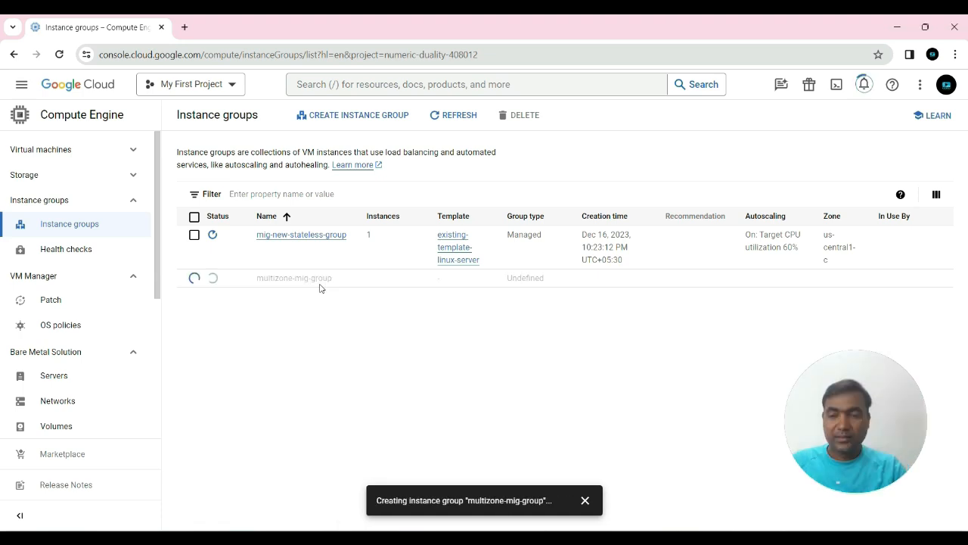
Open the list of VM instances and refresh it to check the instances of the group
click(63, 152)
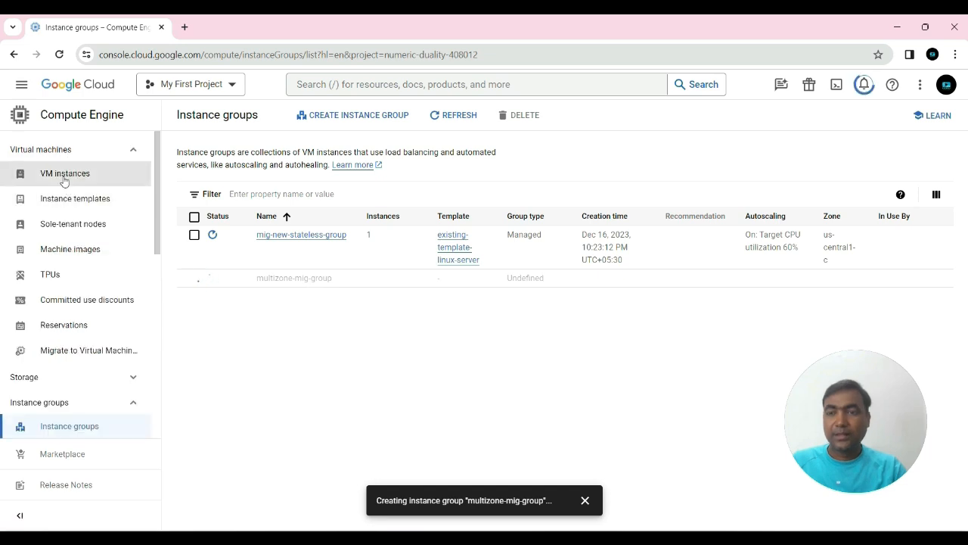
click(64, 175)
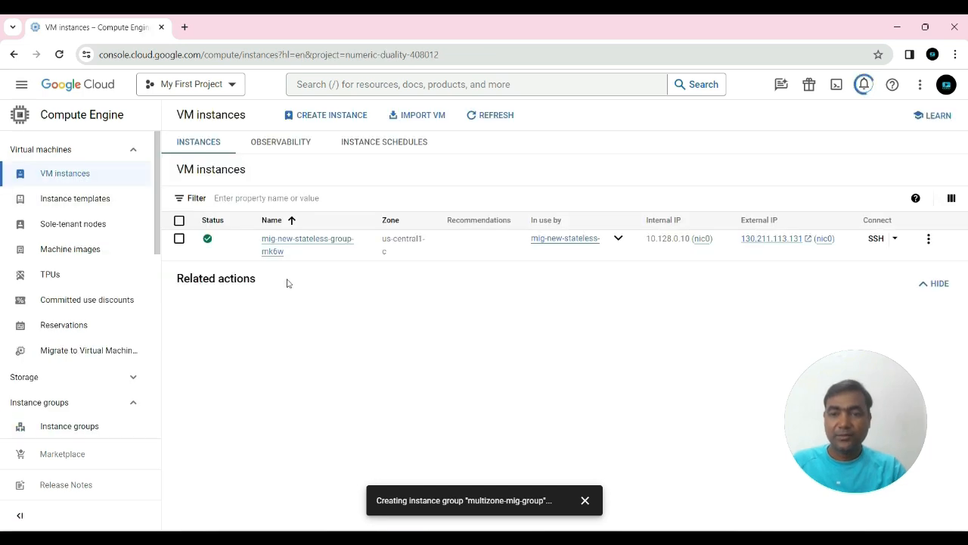
click(501, 119)
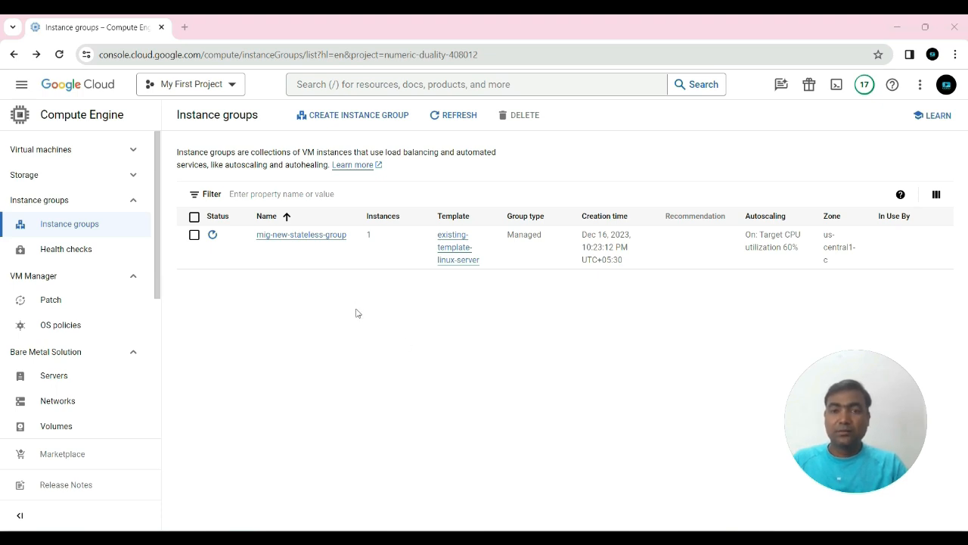
Start another stateless managed instance group and name it multizone-mig-group
click(331, 116)
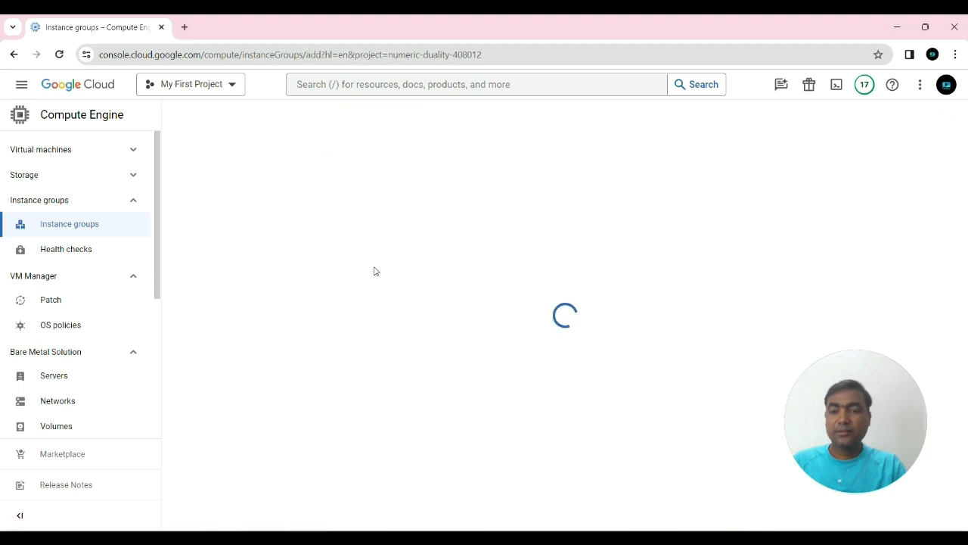
triple_click(315, 191)
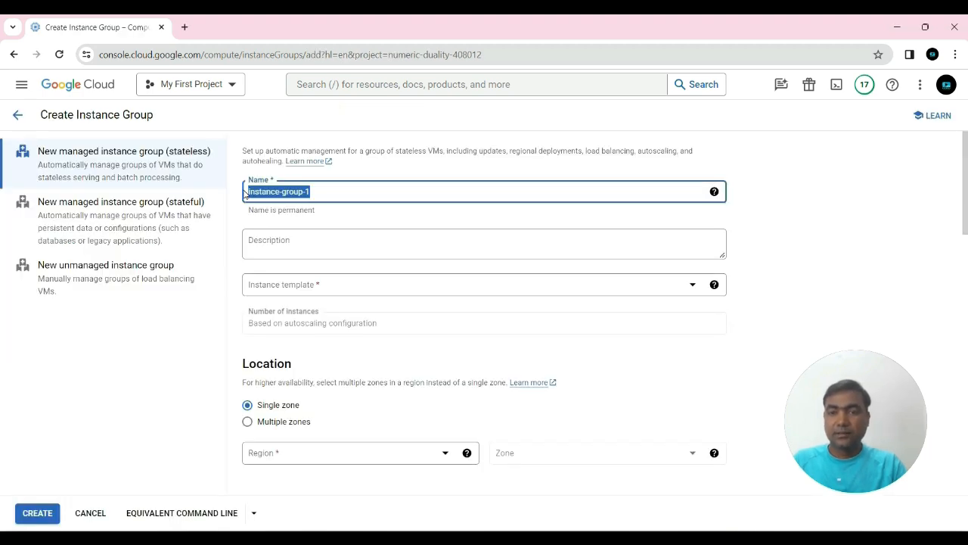
text(m)
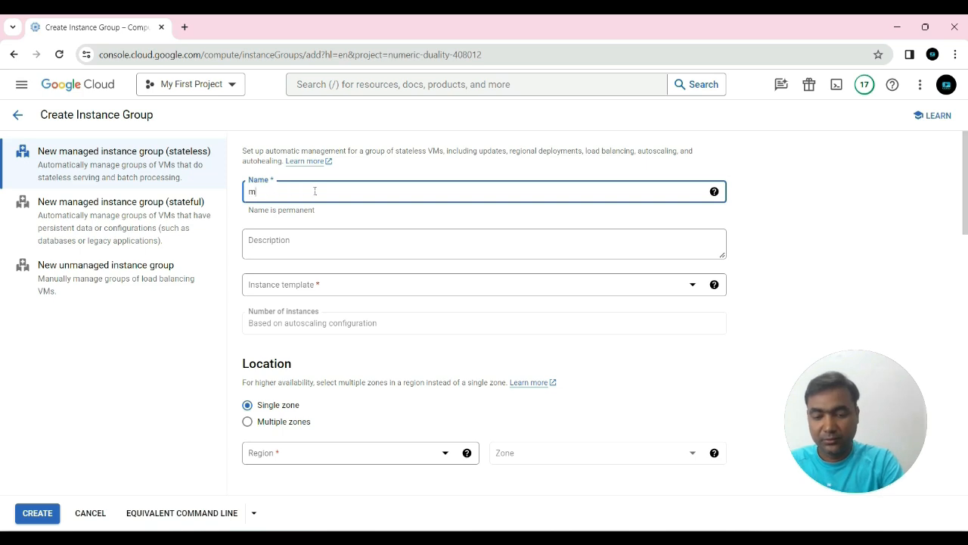
text(ultizone)
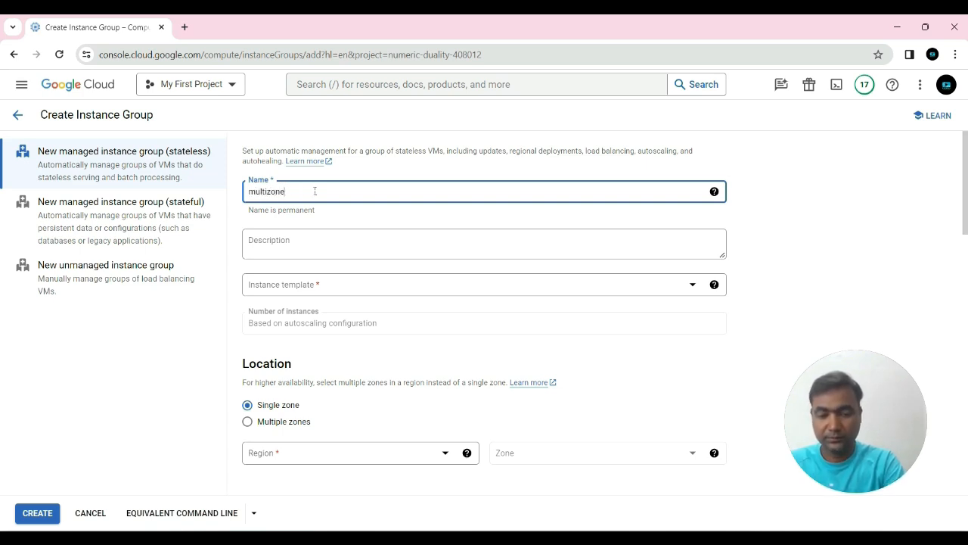
text(-mig-group)
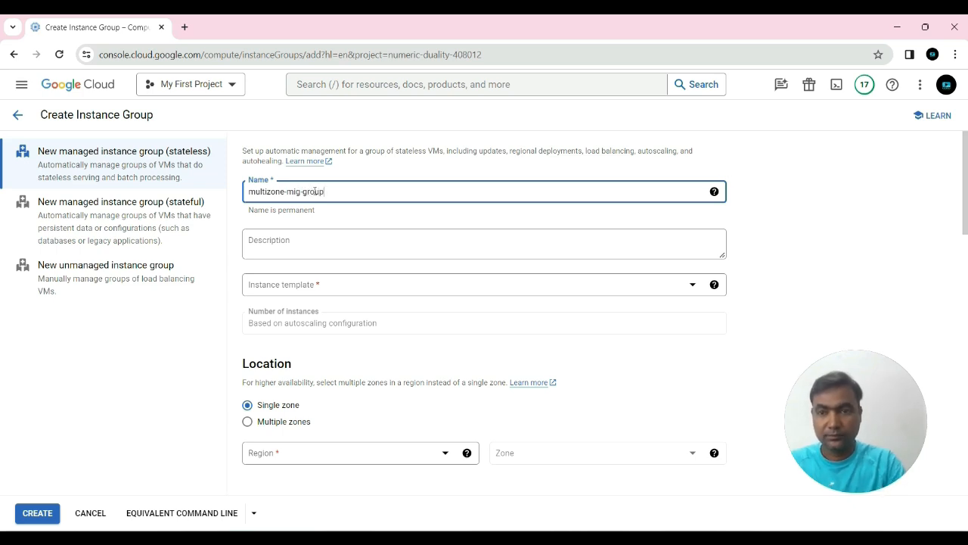
click(350, 220)
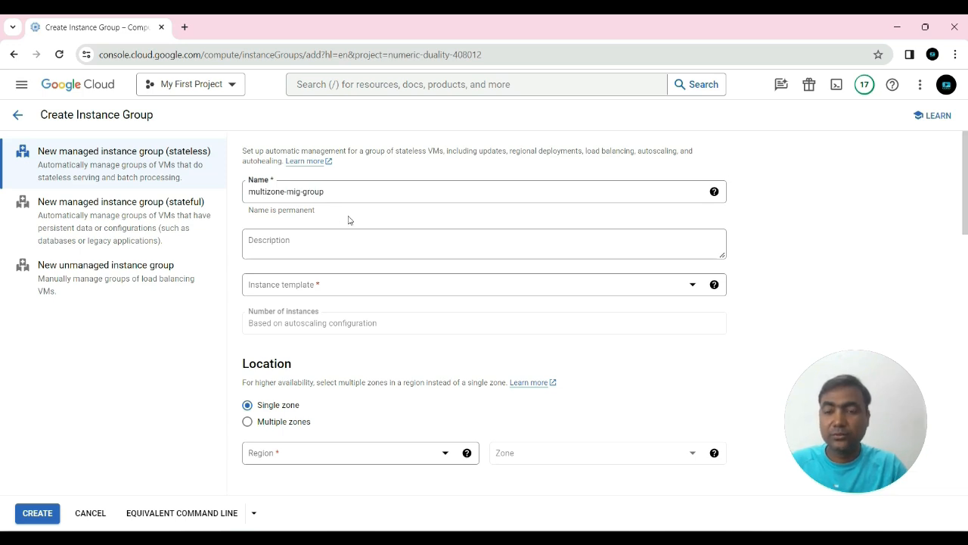
Choose existing-template-linux-server as the instance template for the new group and set its location to multiple zones
click(363, 290)
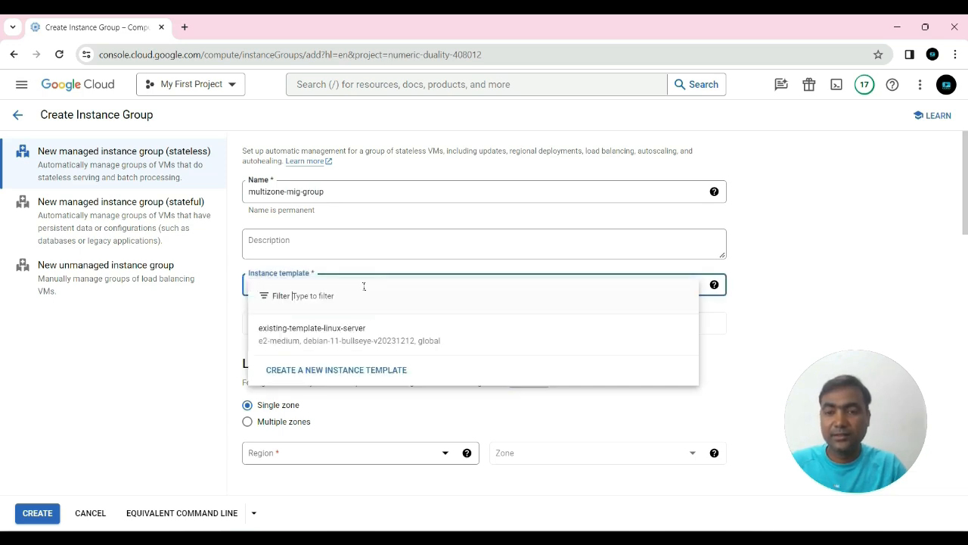
click(314, 339)
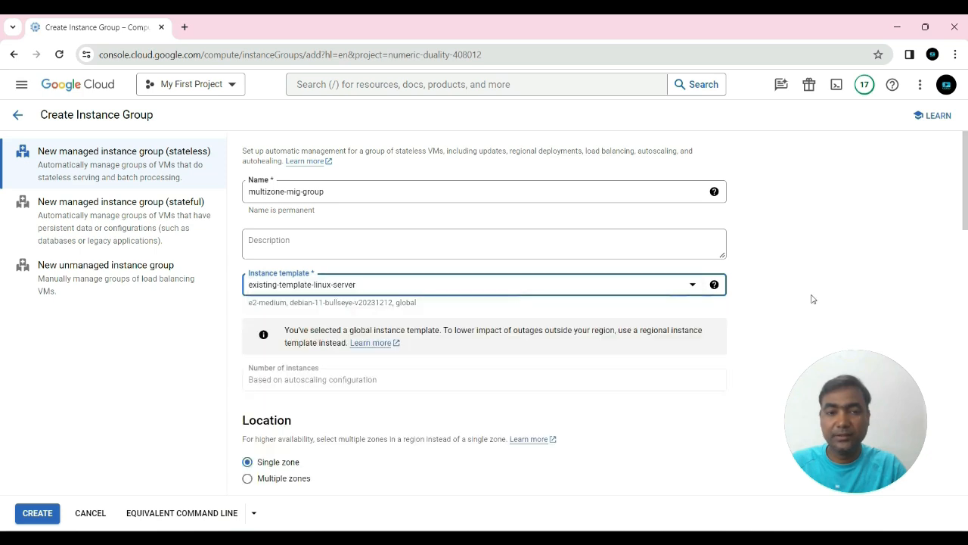
scroll(804, 287, down, 3)
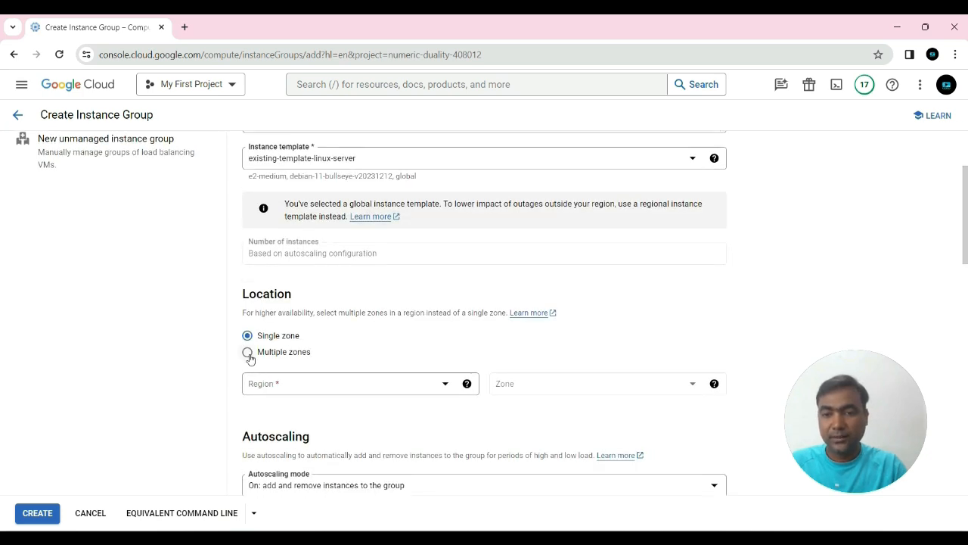
click(248, 353)
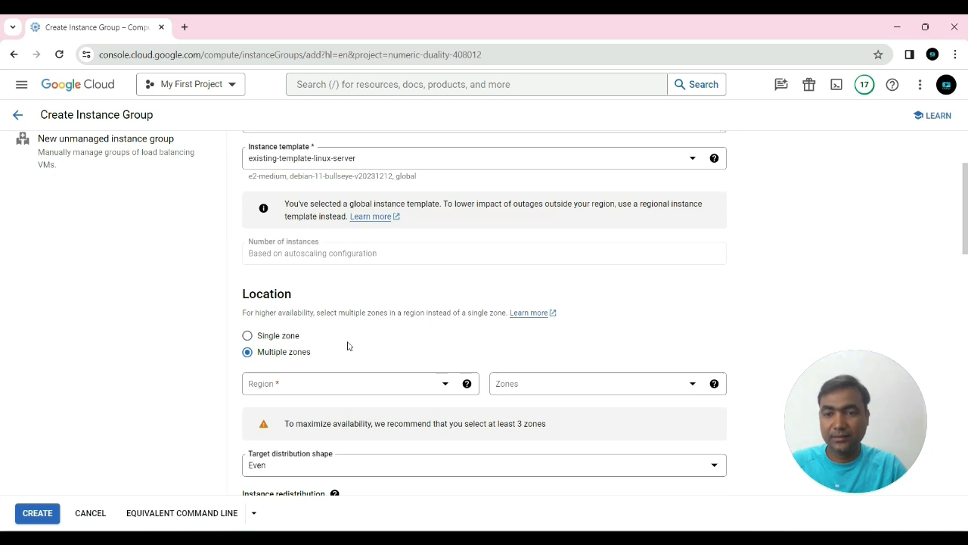
scroll(342, 342, down, 1)
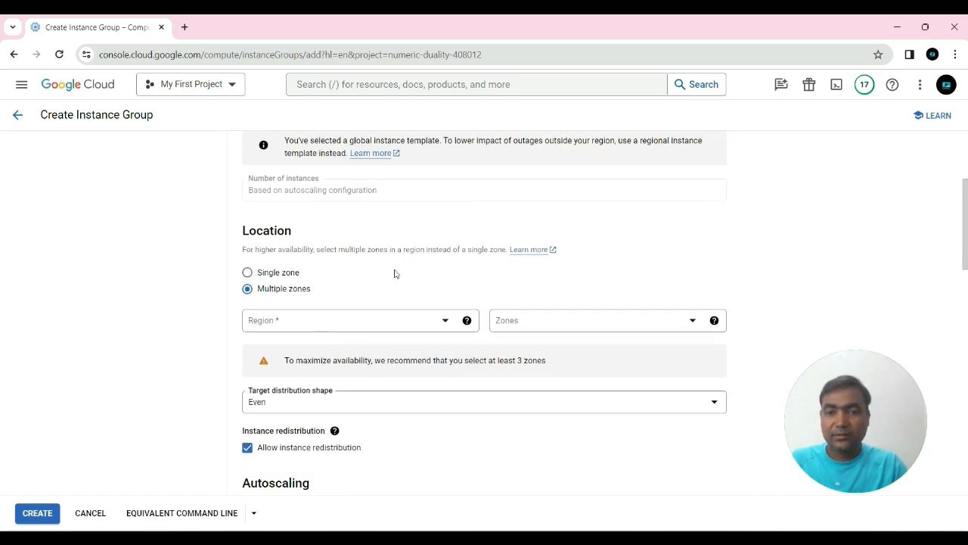
Set the multi-zone group's region to us-central1 (Iowa) and keep the target distribution shape at Even
scroll(394, 274, down, 1)
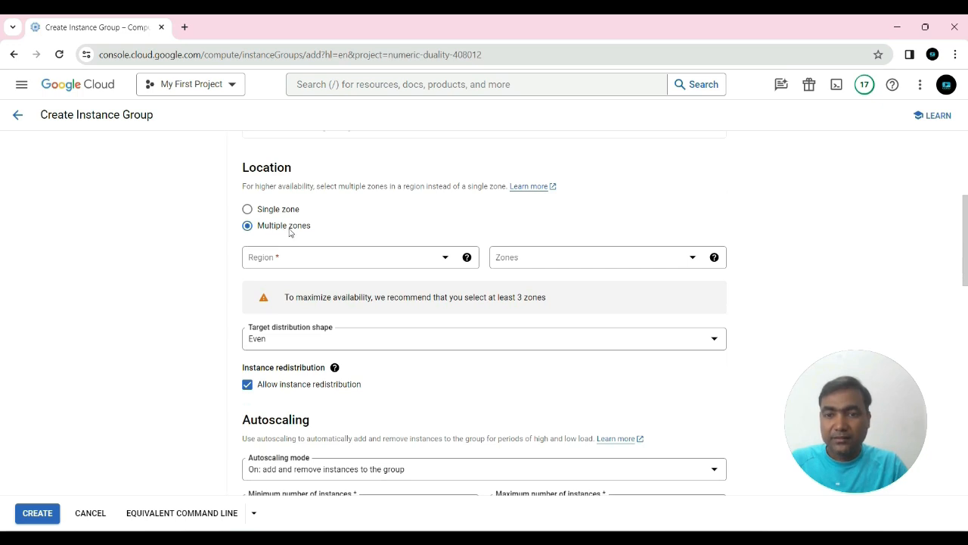
click(316, 264)
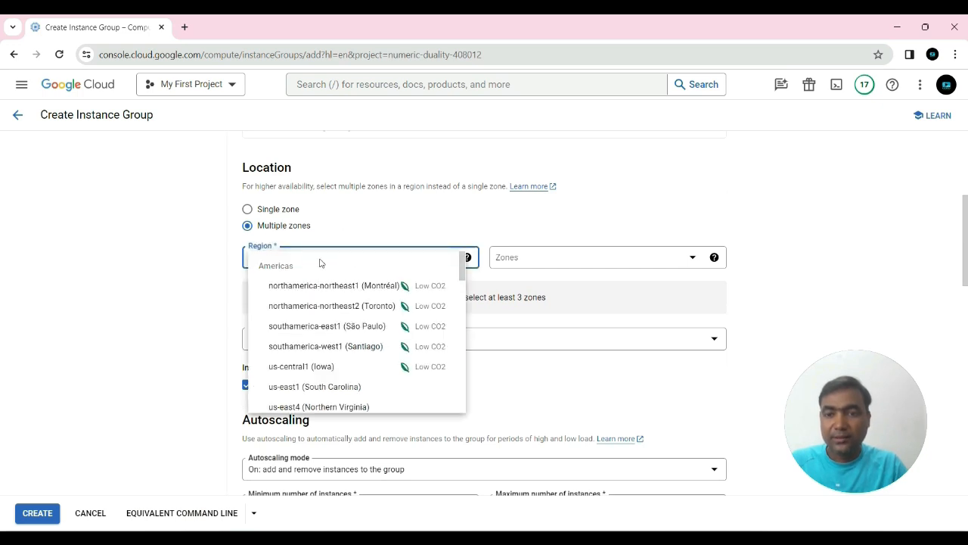
click(330, 367)
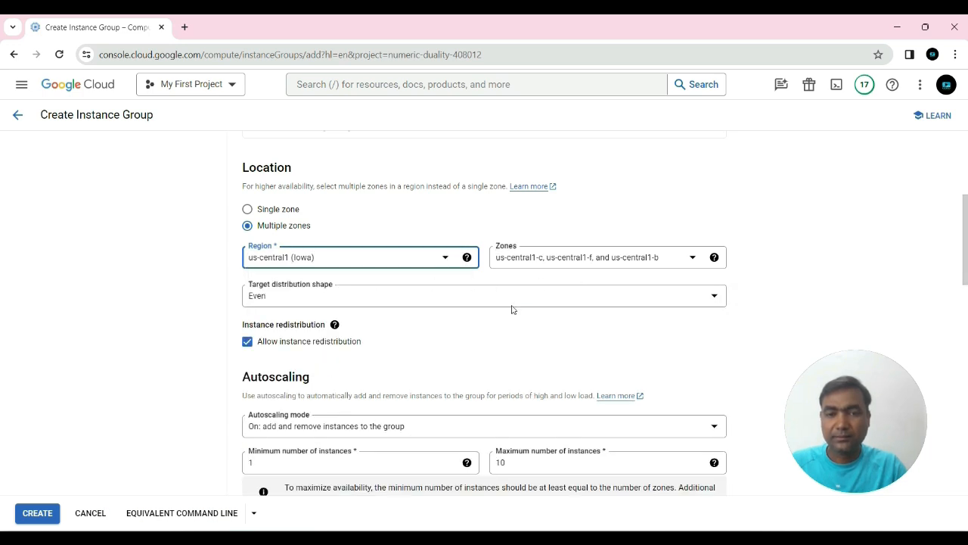
click(518, 303)
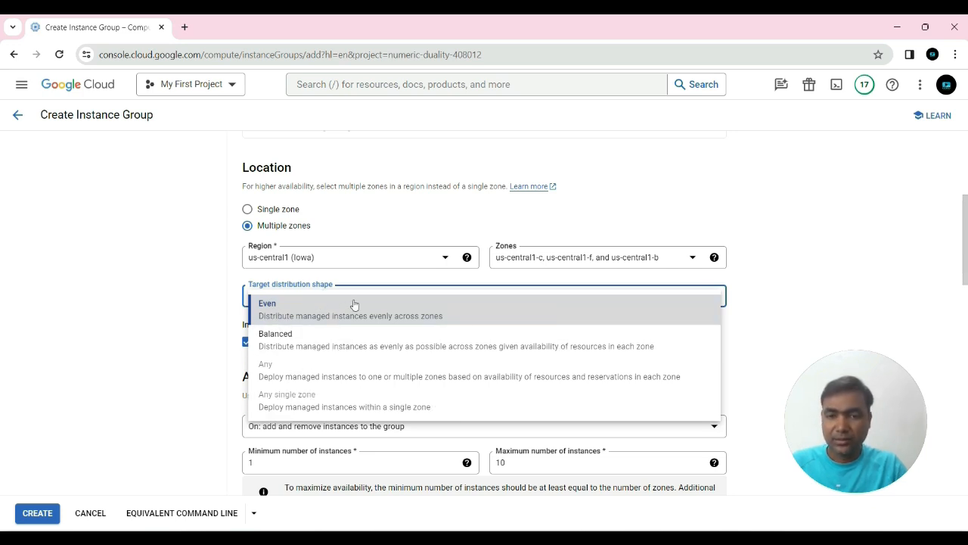
click(763, 325)
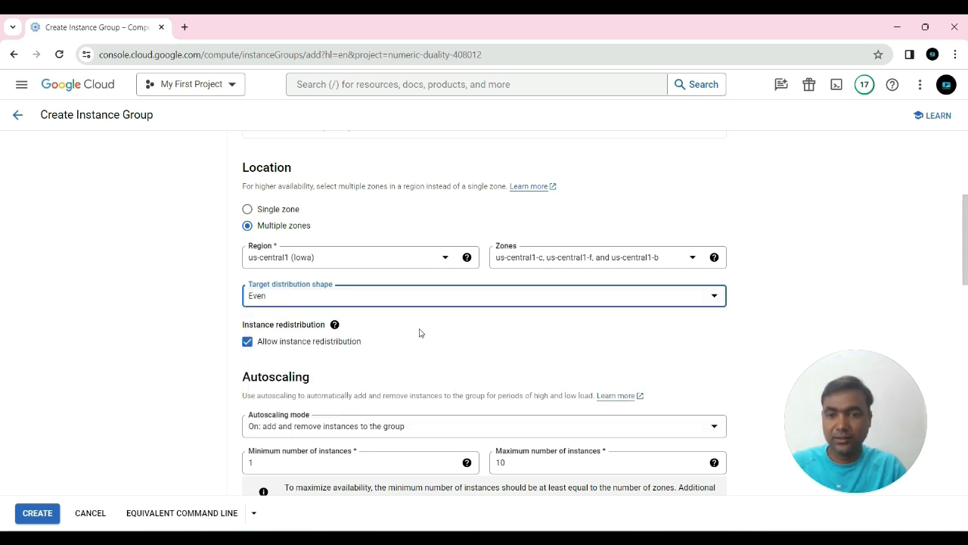
Review the autoscaling settings, expand the default autoscaling signal and keep CPU utilization as its signal type
scroll(426, 333, down, 2)
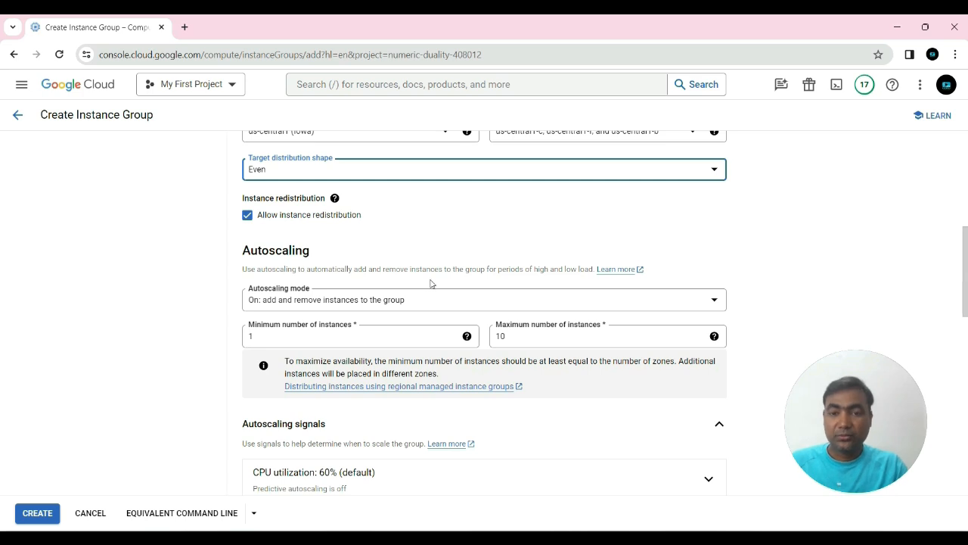
scroll(433, 281, up, 3)
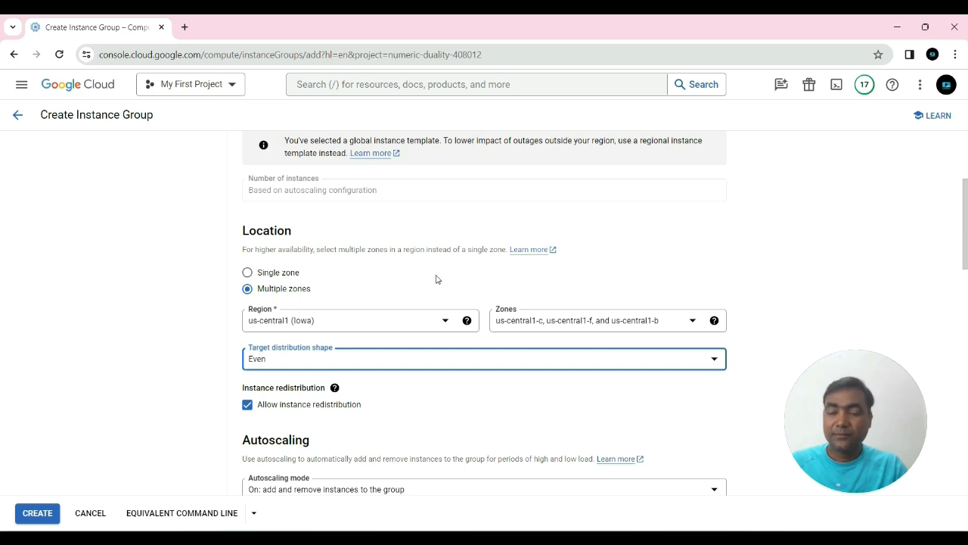
scroll(436, 280, up, 3)
scroll(436, 279, down, 2)
scroll(436, 279, down, 5)
scroll(436, 279, up, 1)
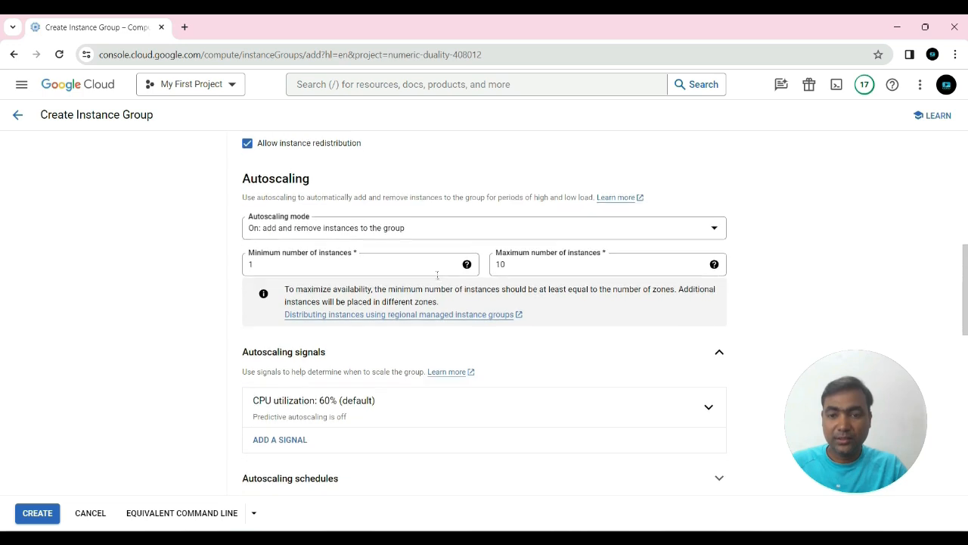
scroll(434, 280, down, 2)
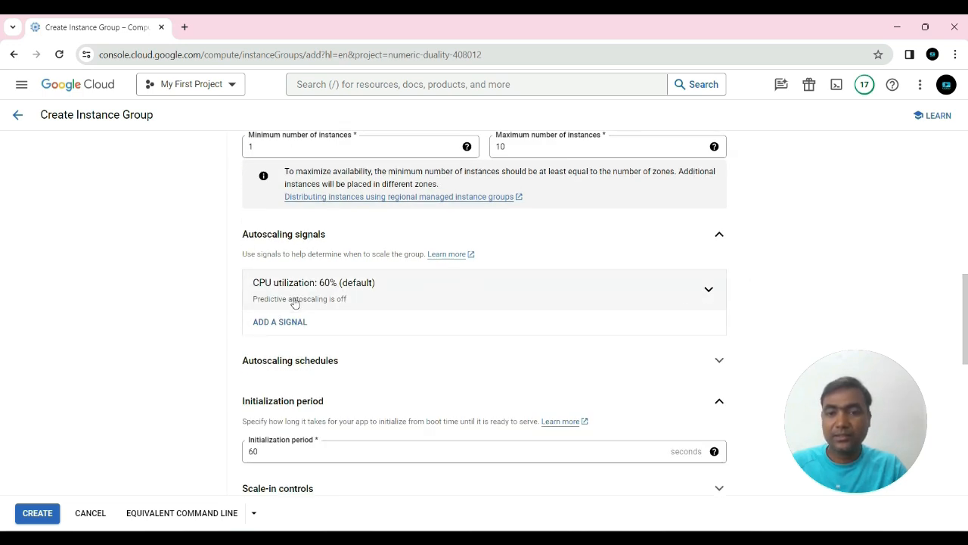
click(708, 289)
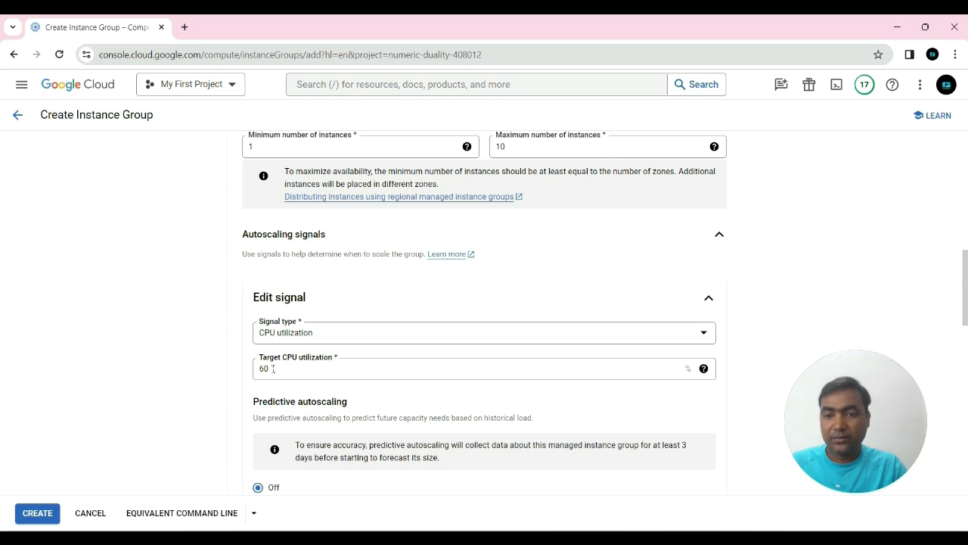
click(705, 335)
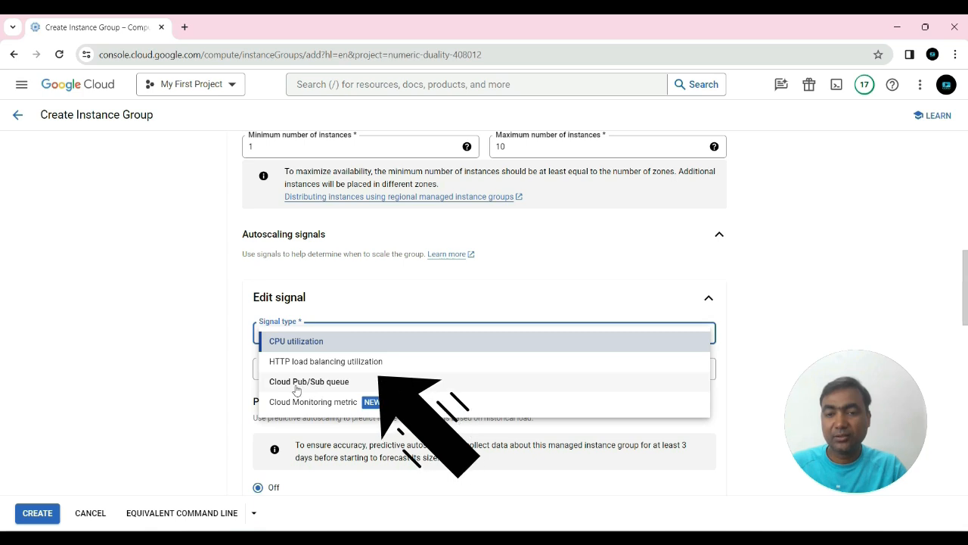
click(305, 348)
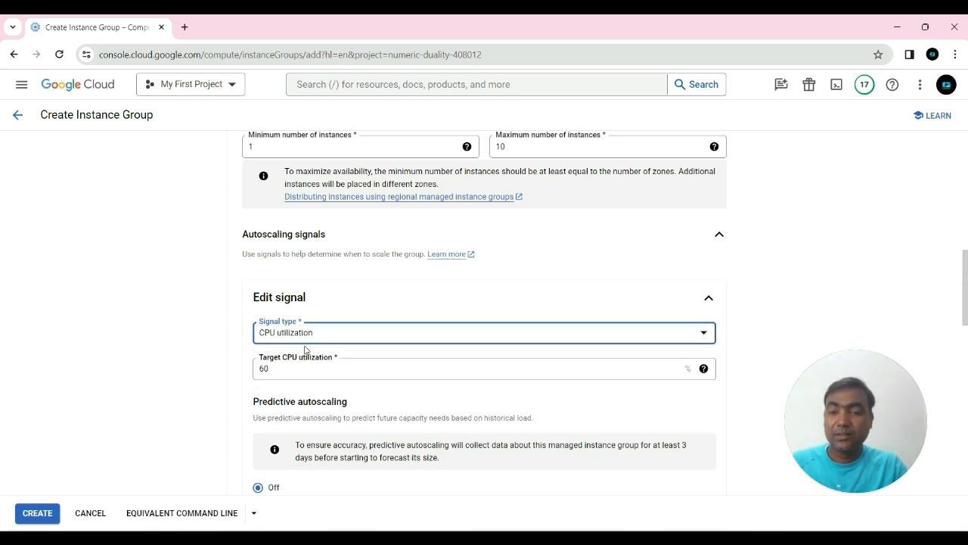
Assign the mig-healthcheck-stateless (TCP) health check to autohealing and create the instance group
scroll(378, 389, down, 10)
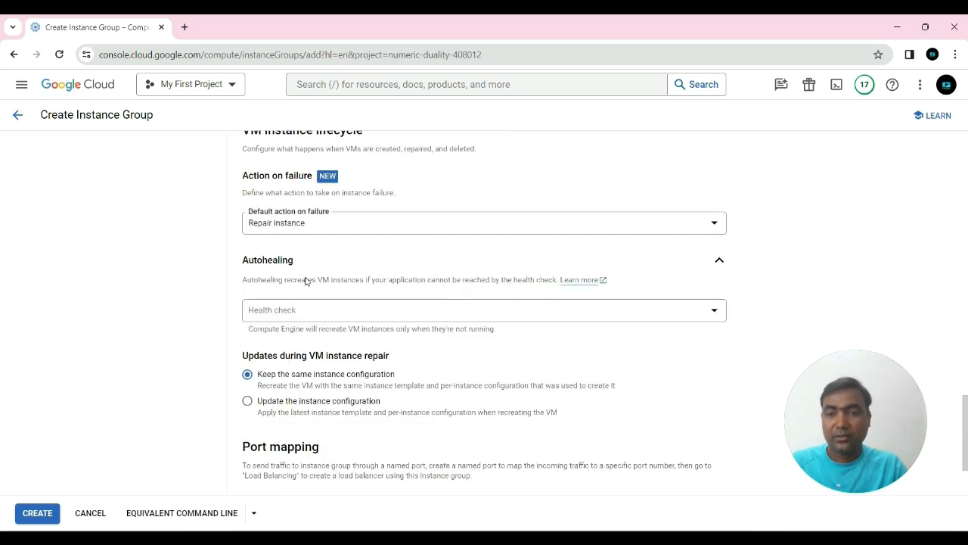
click(291, 314)
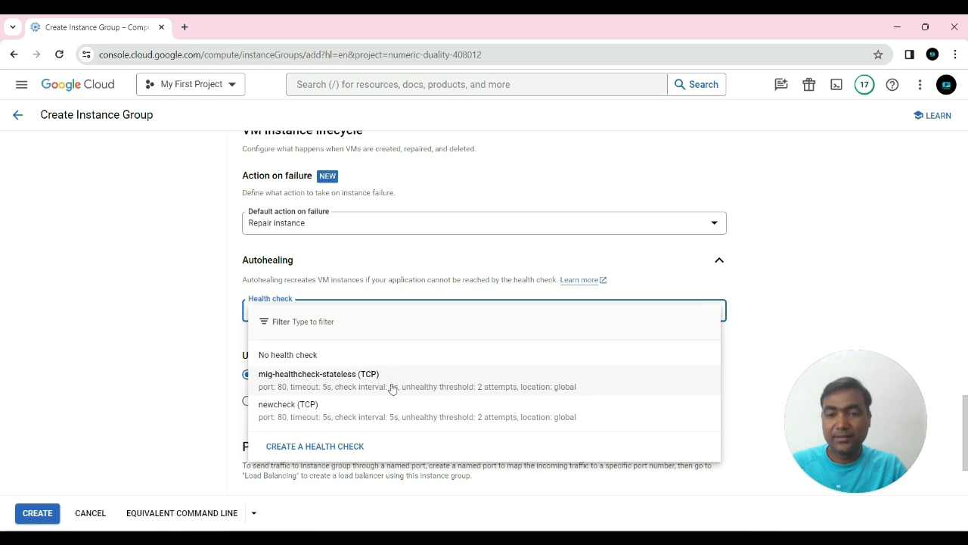
click(315, 382)
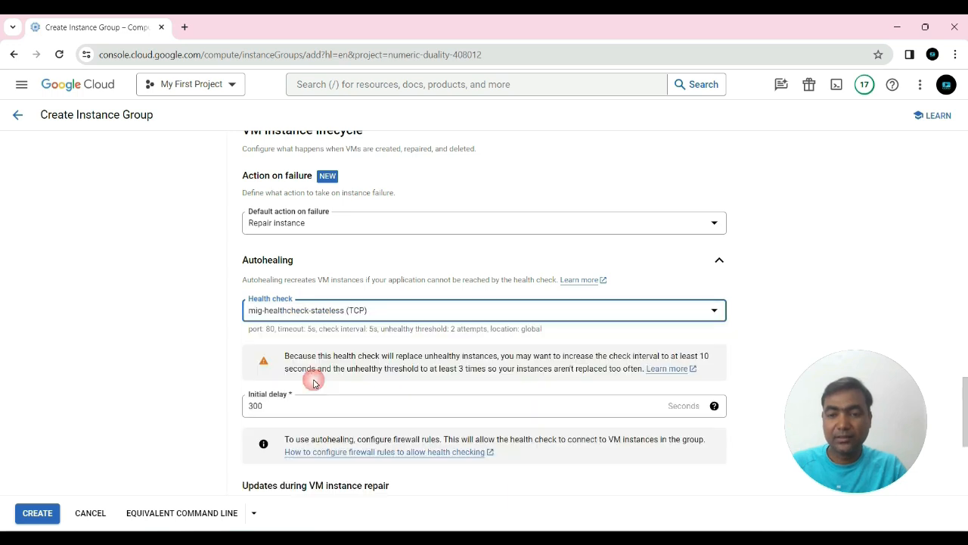
click(233, 338)
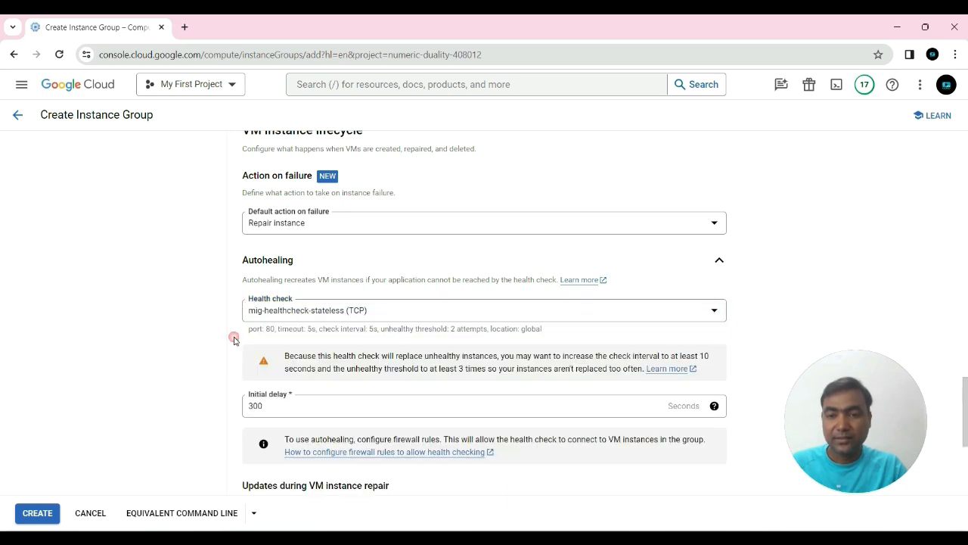
scroll(301, 279, up, 1)
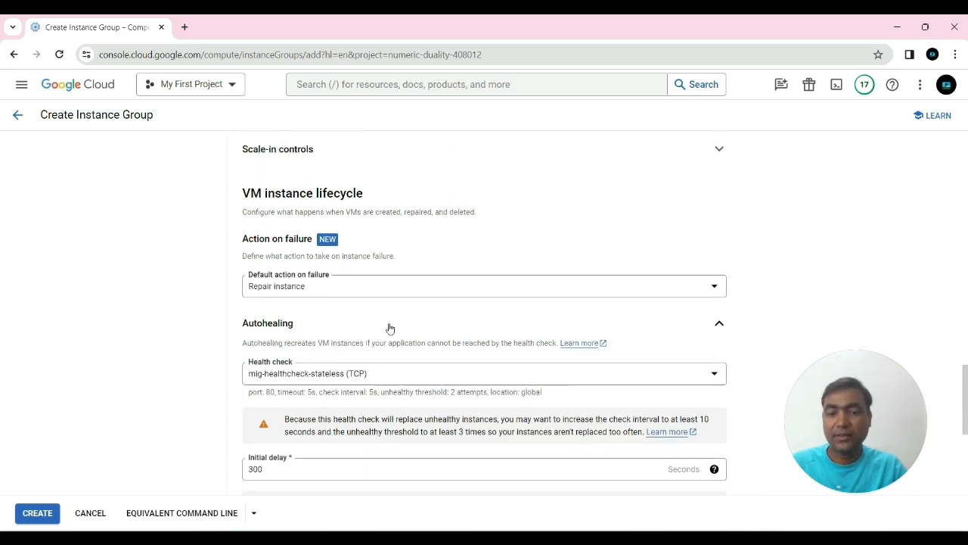
scroll(389, 327, down, 5)
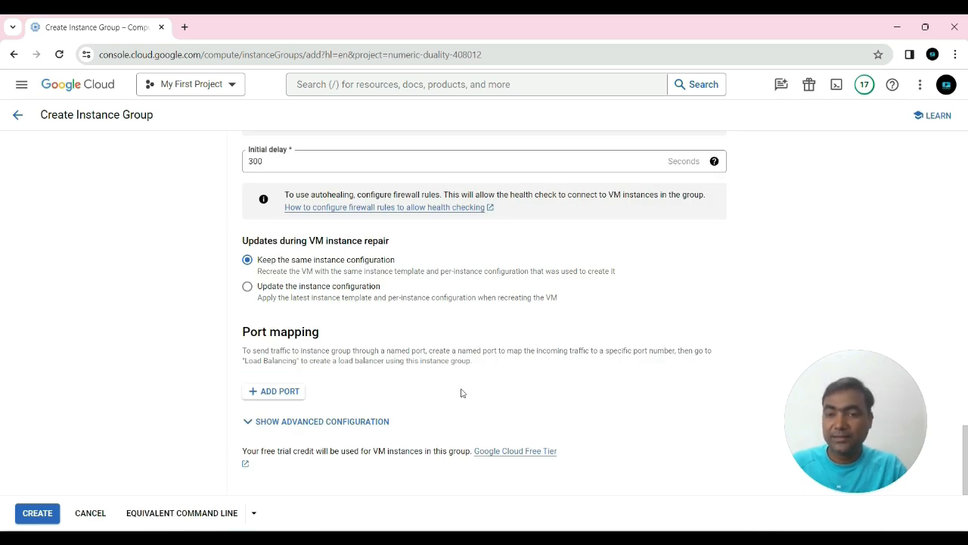
click(37, 513)
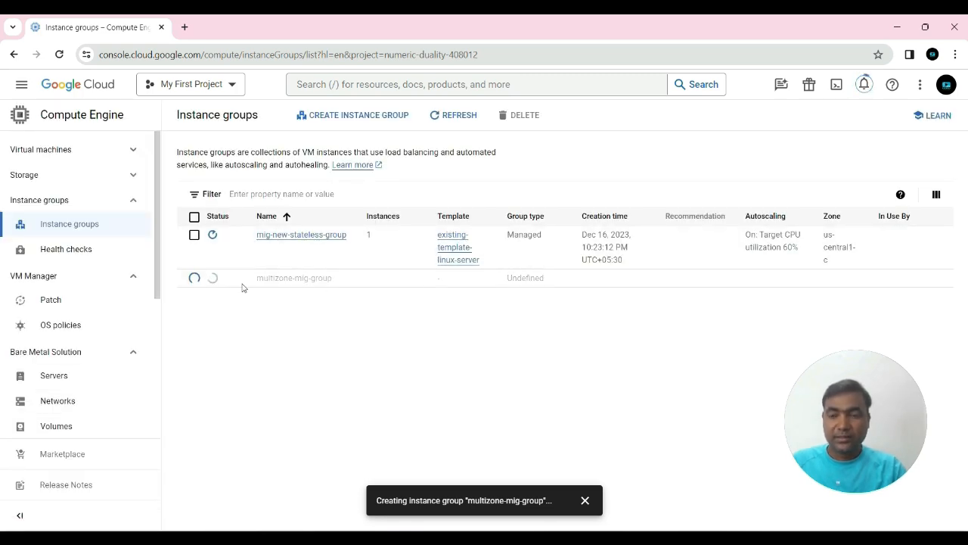
Open the list of VM instances and refresh it to look for the multi-zone group's instance
click(62, 155)
click(64, 178)
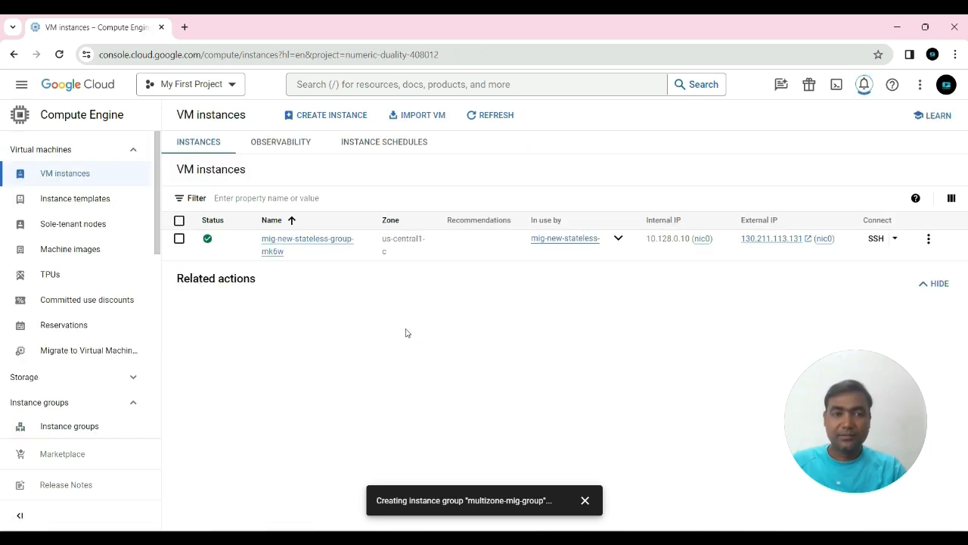
click(500, 119)
click(499, 119)
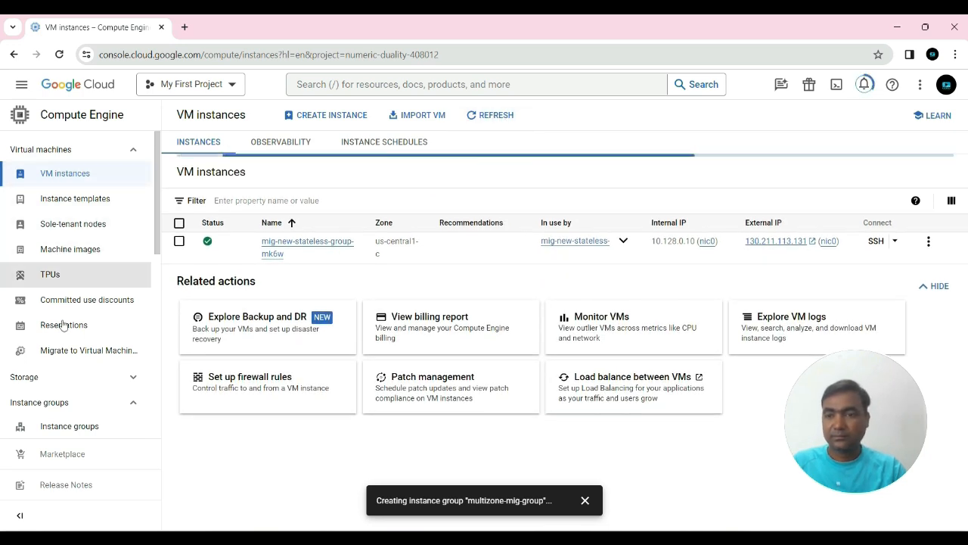
Refresh the list of instance groups to check multizone-mig-group, and return to the list of VM instances
scroll(67, 314, down, 2)
click(76, 301)
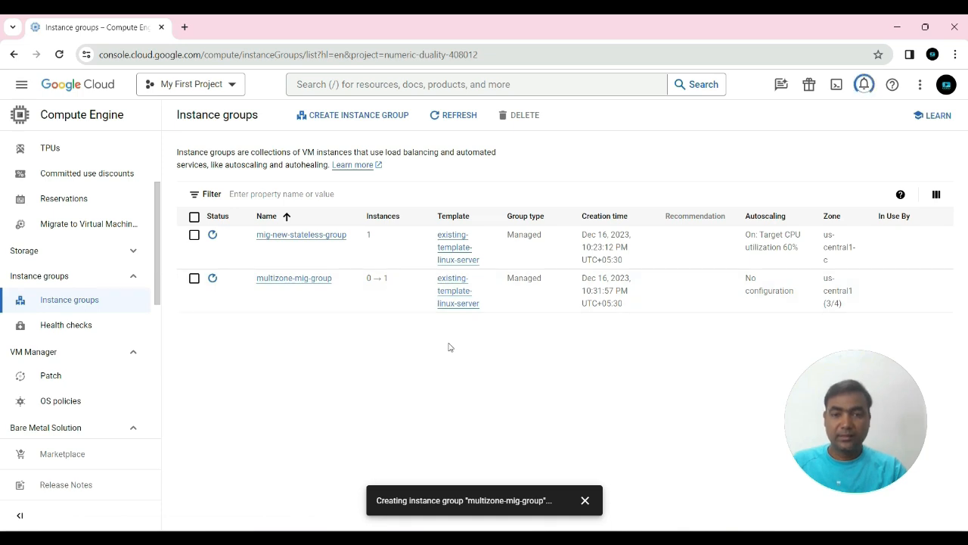
click(456, 115)
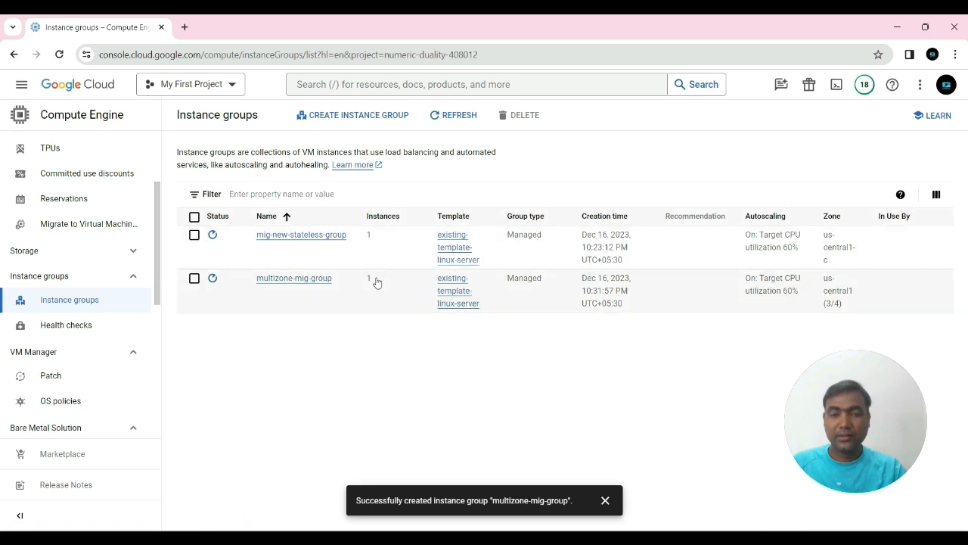
scroll(68, 216, up, 2)
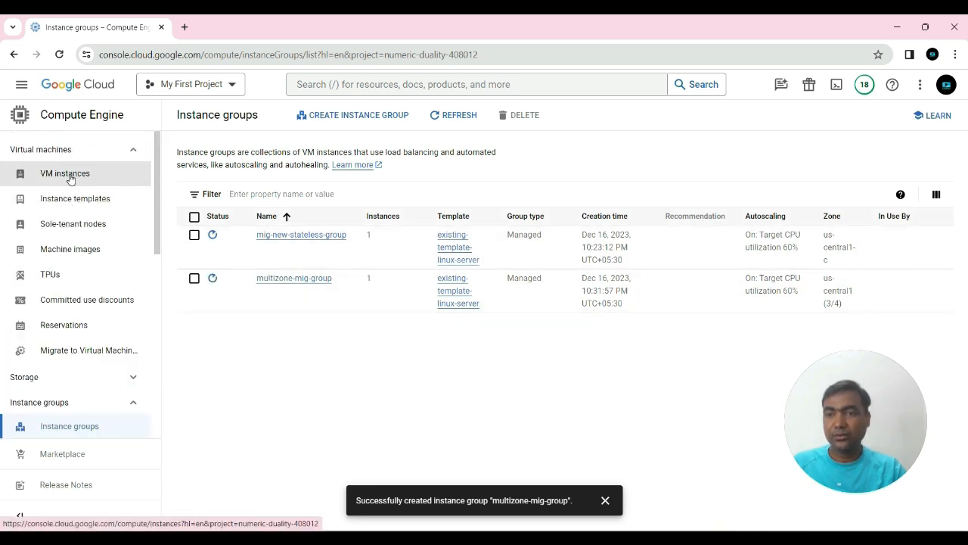
click(70, 175)
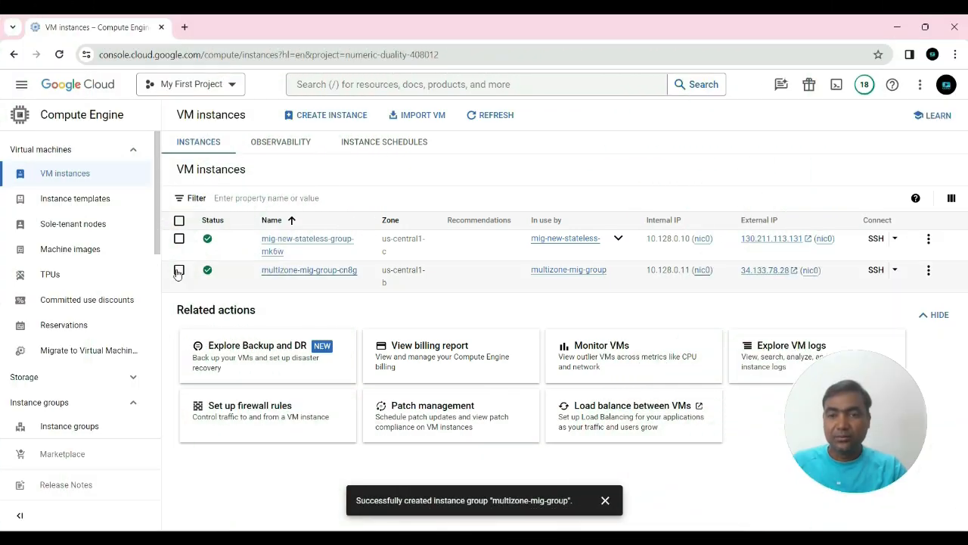
Delete the VM instance multizone-mig-group-cn8g to test the group's autohealing, and refresh the list of instances
click(178, 270)
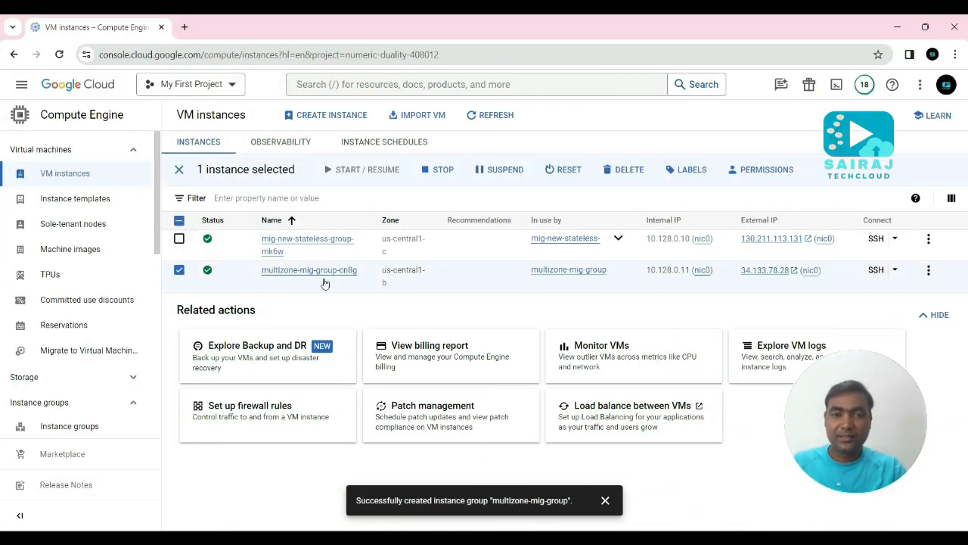
click(626, 172)
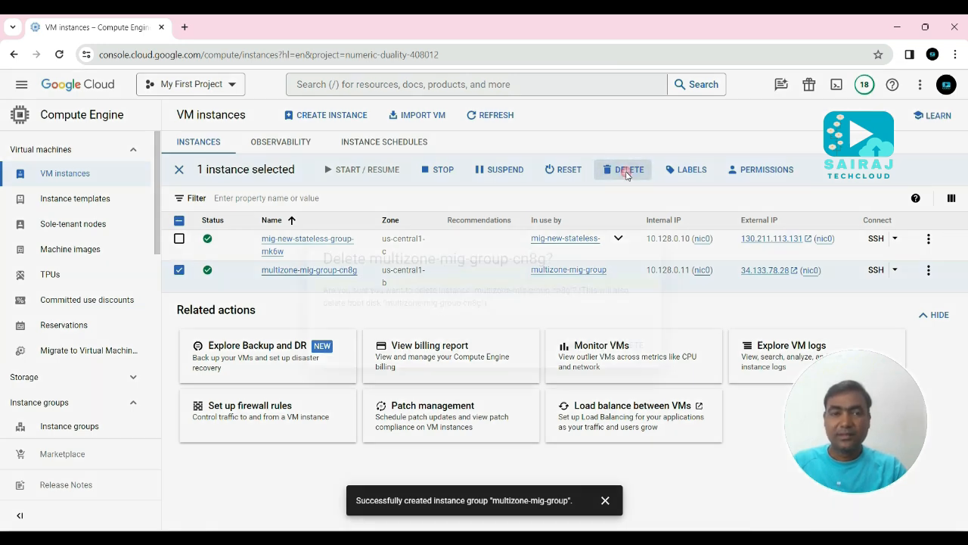
click(626, 173)
click(633, 347)
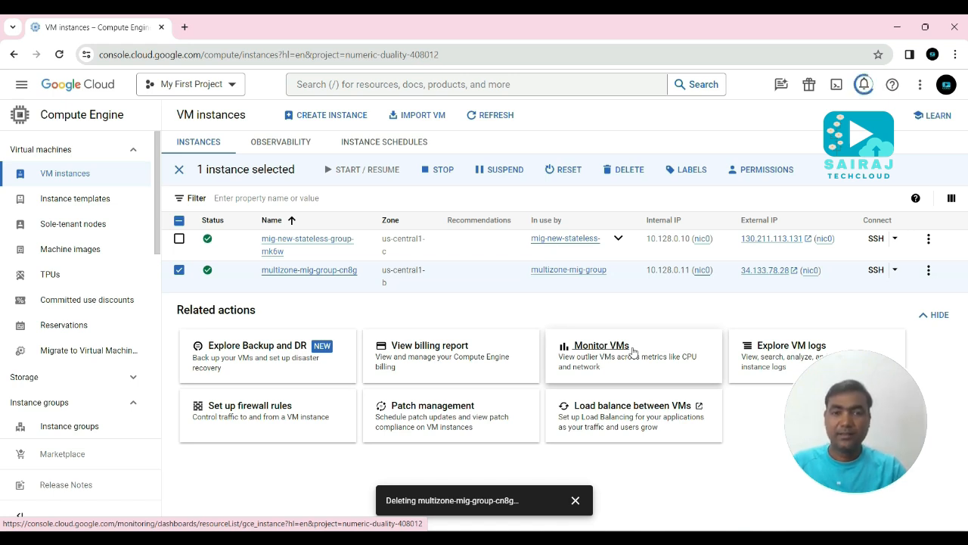
click(497, 122)
click(497, 122)
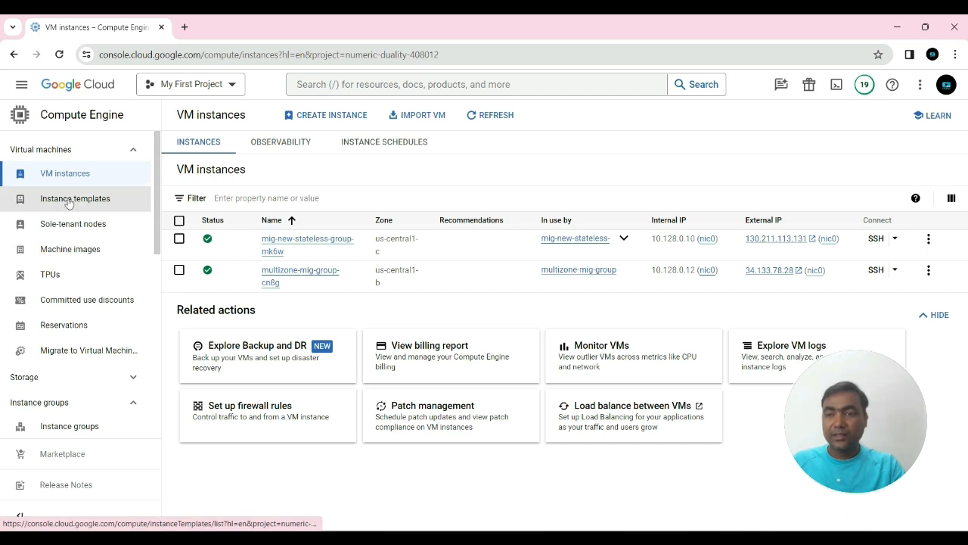
Delete the instance groups mig-new-stateless-group and multizone-mig-group, confirming with "delete", and open the list of VM instances to check
scroll(95, 330, down, 1)
scroll(95, 330, down, 2)
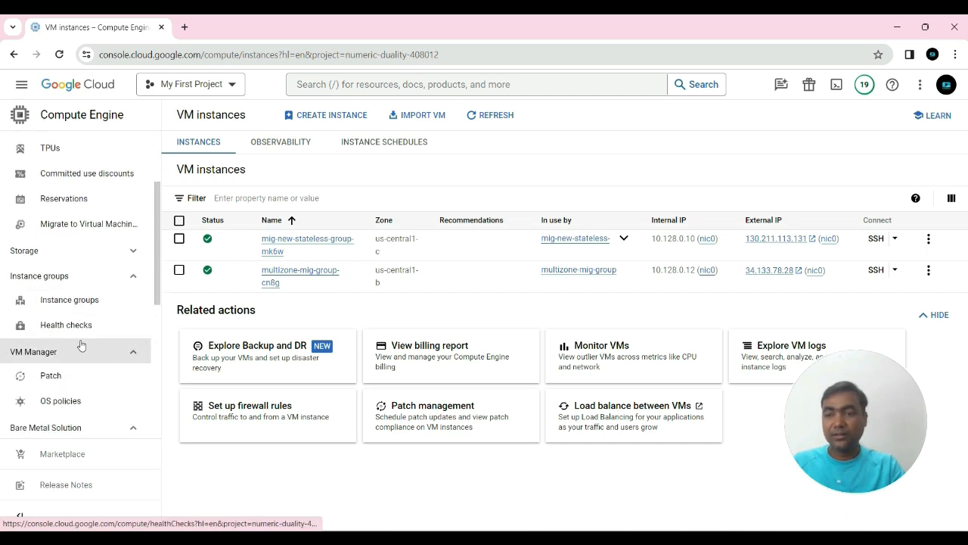
click(69, 301)
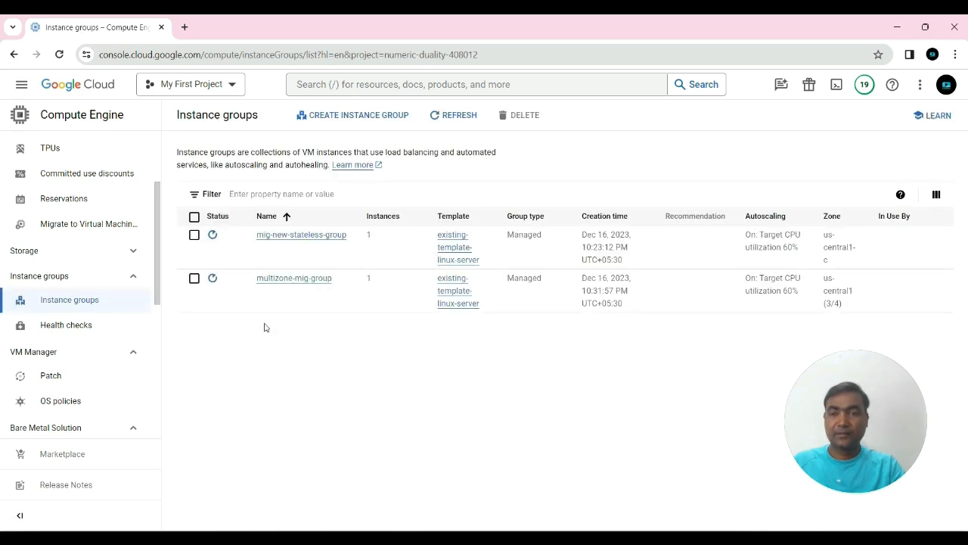
click(195, 236)
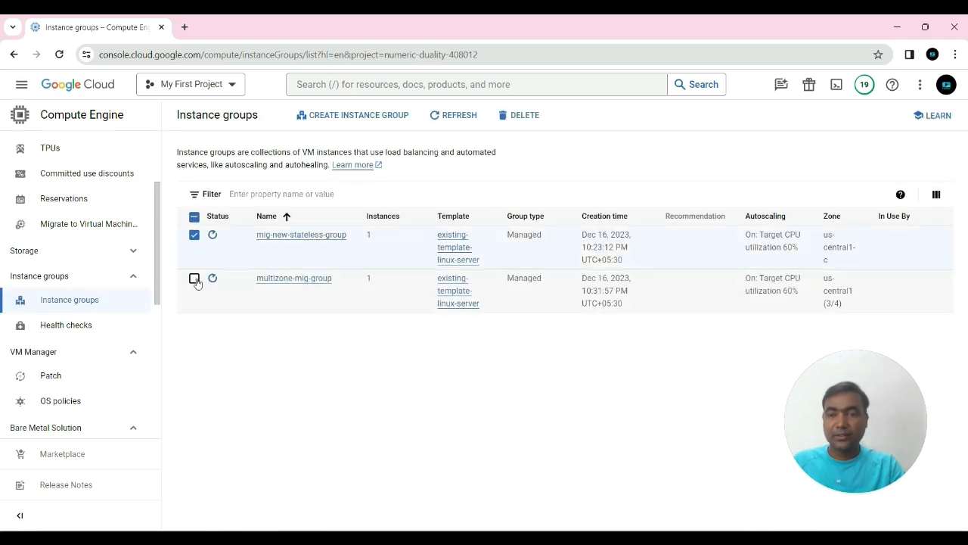
click(524, 115)
text(delete)
click(443, 387)
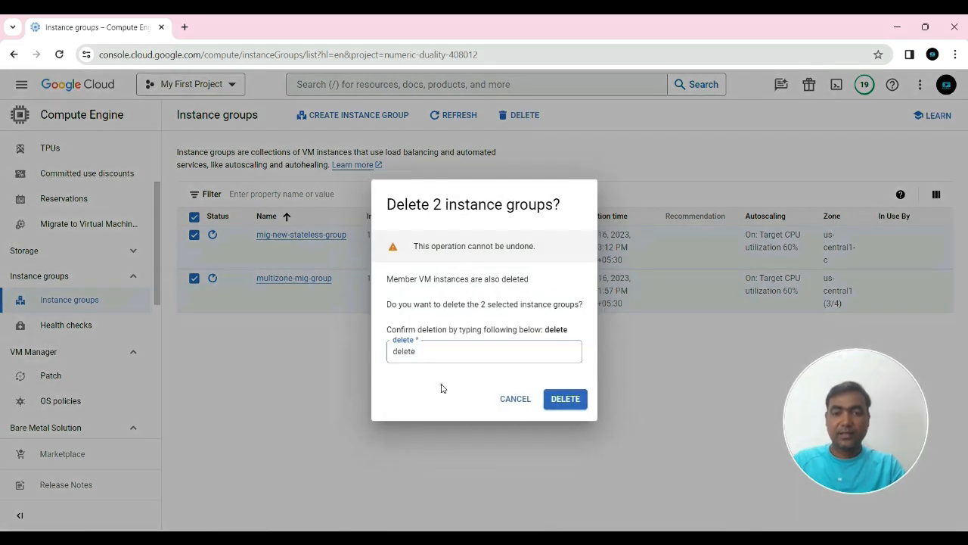
click(573, 402)
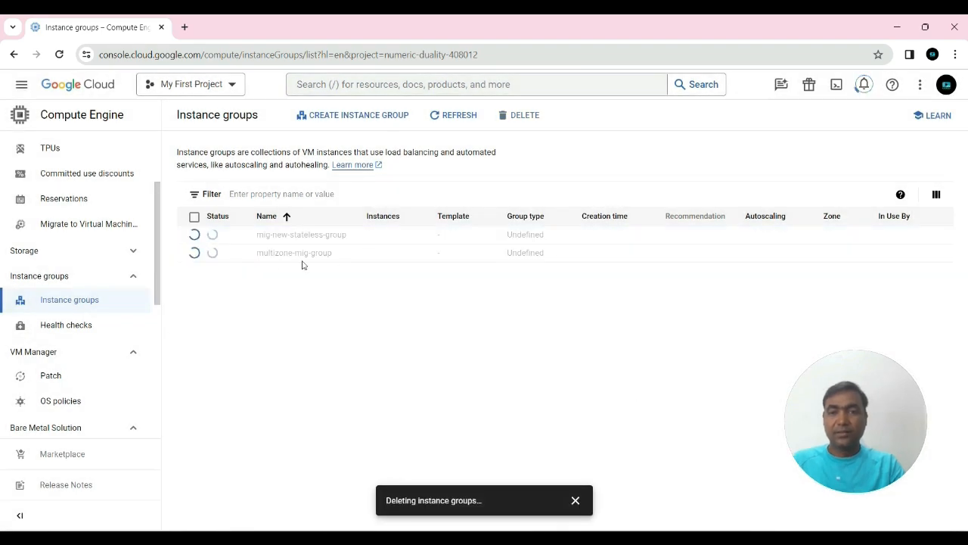
click(68, 174)
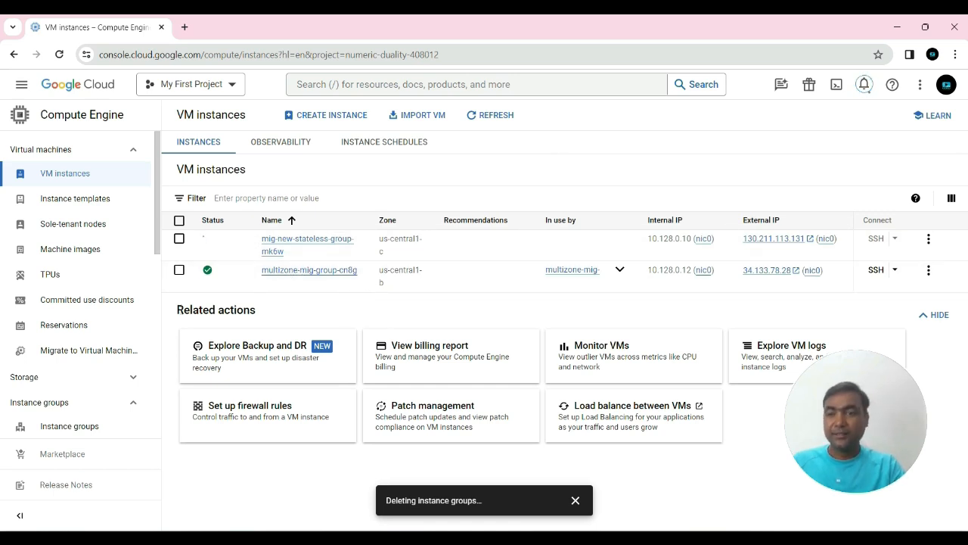
Check the deletion progress in the list of instance groups, and reopen and refresh the list of VM instances
scroll(71, 370, down, 1)
click(71, 369)
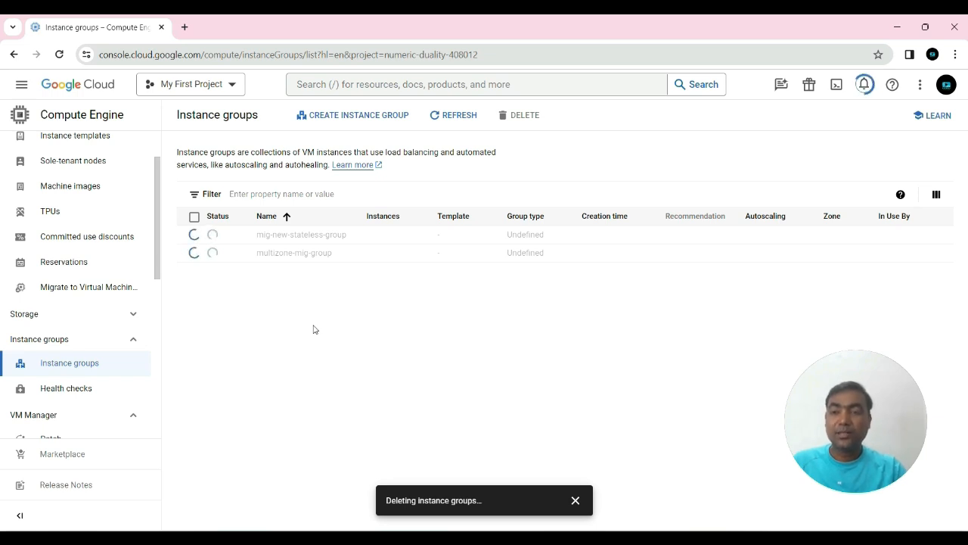
scroll(86, 214, up, 2)
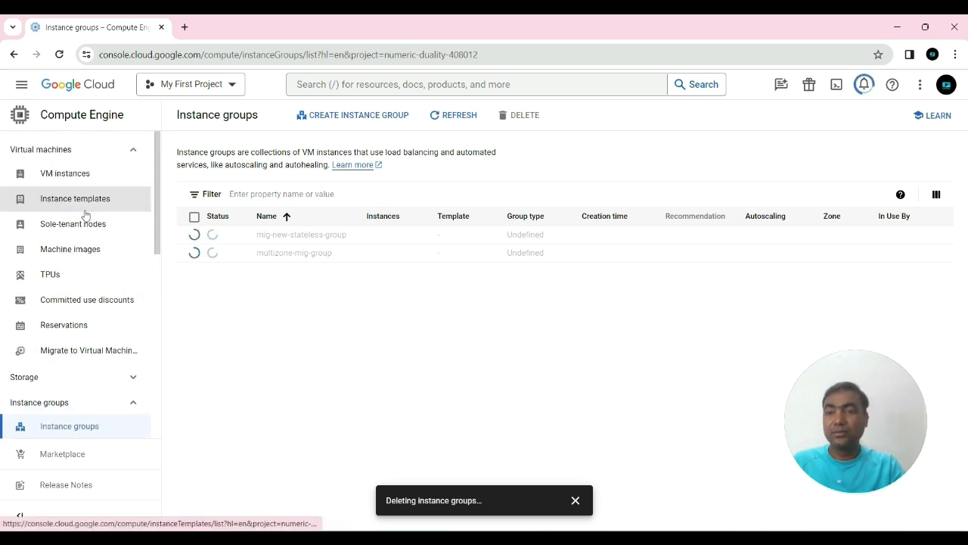
click(65, 173)
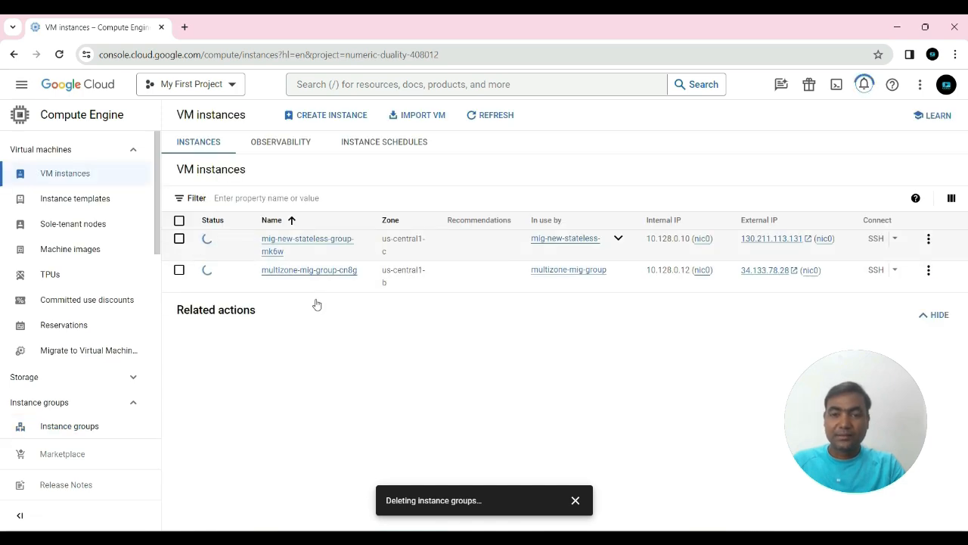
click(502, 116)
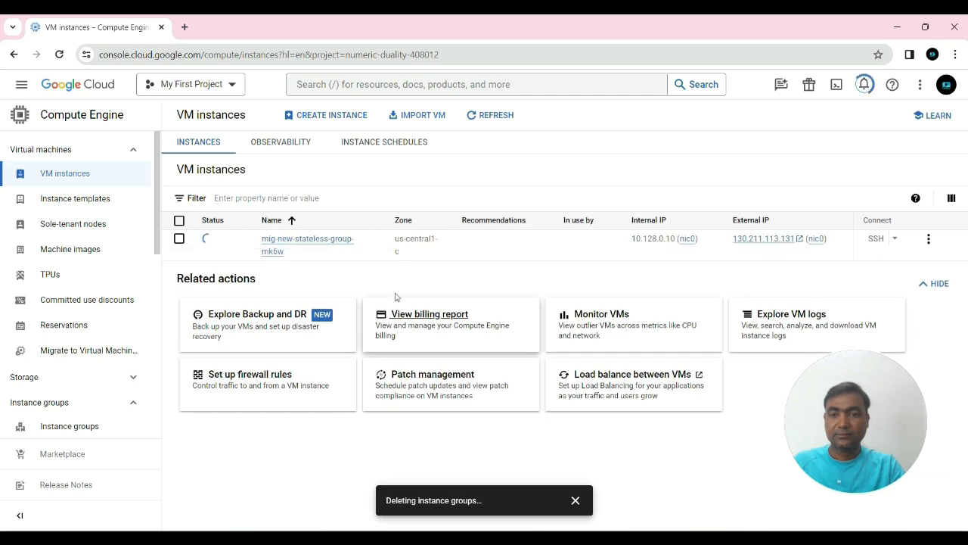
Open and refresh the list of instance groups to check mig-new-stateless-group, and return to the list of VM instances
scroll(83, 250, down, 3)
click(79, 301)
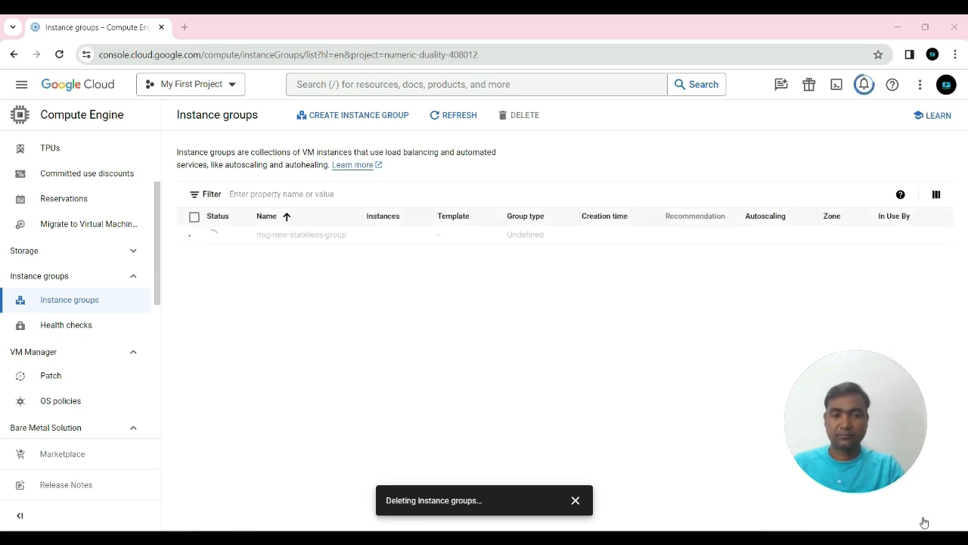
click(456, 119)
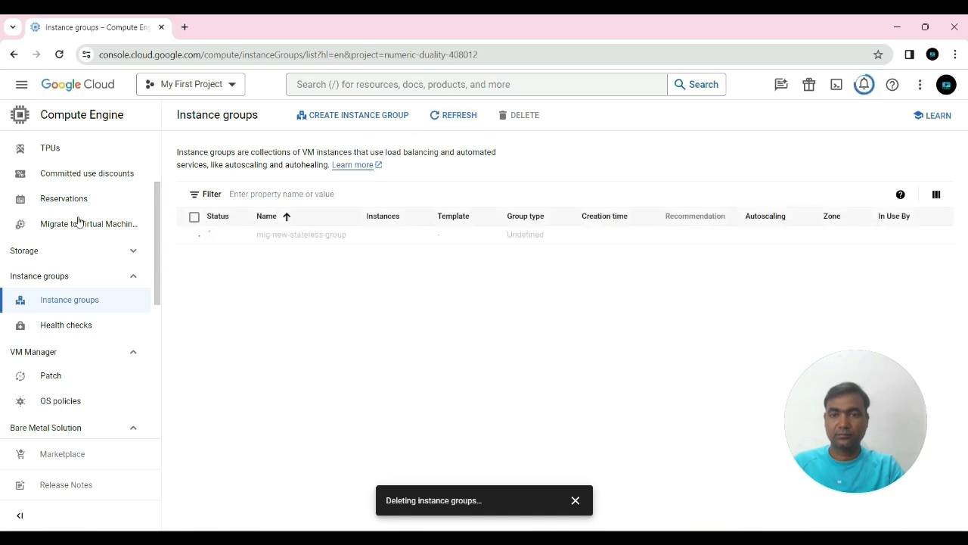
scroll(83, 212, up, 2)
click(76, 175)
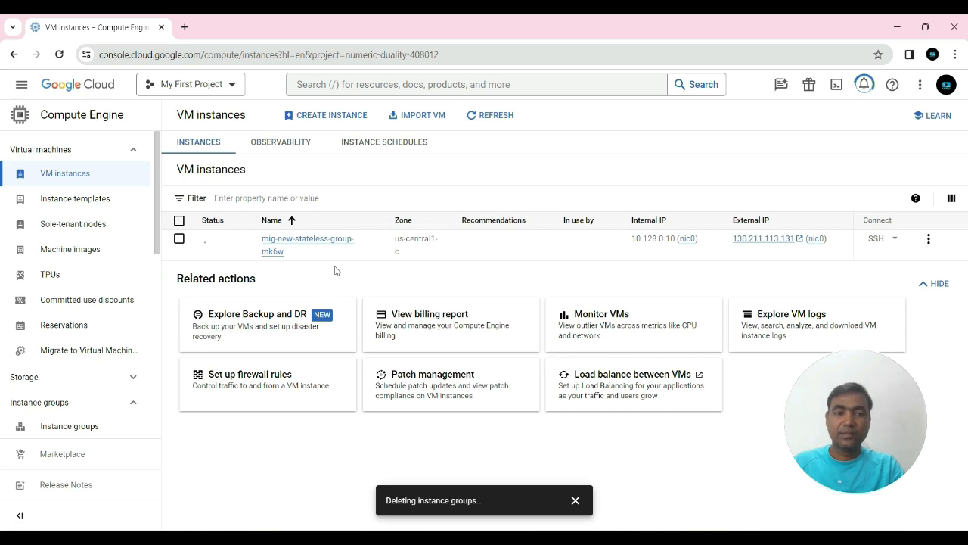
Check the lists of instance groups and VM instances again for any remaining groups or instances
scroll(75, 303, down, 2)
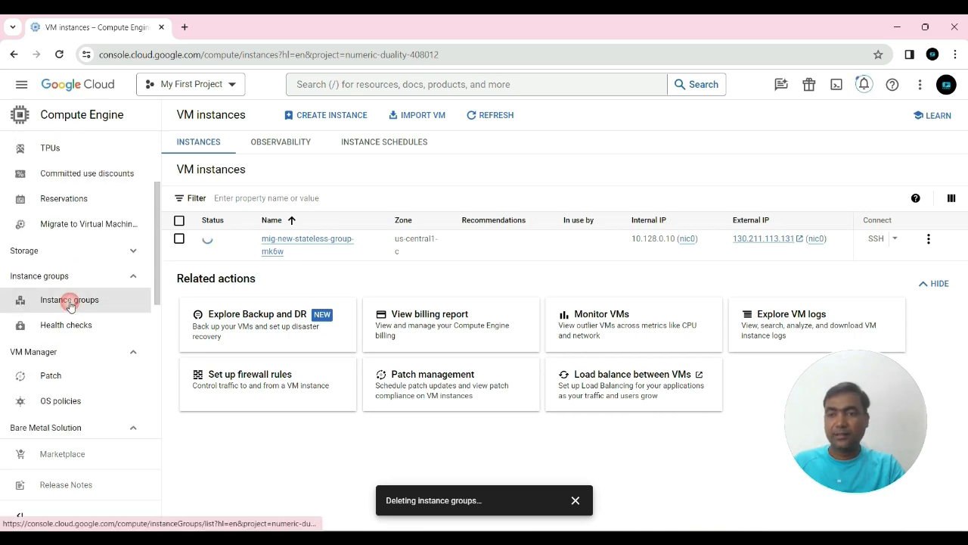
click(72, 301)
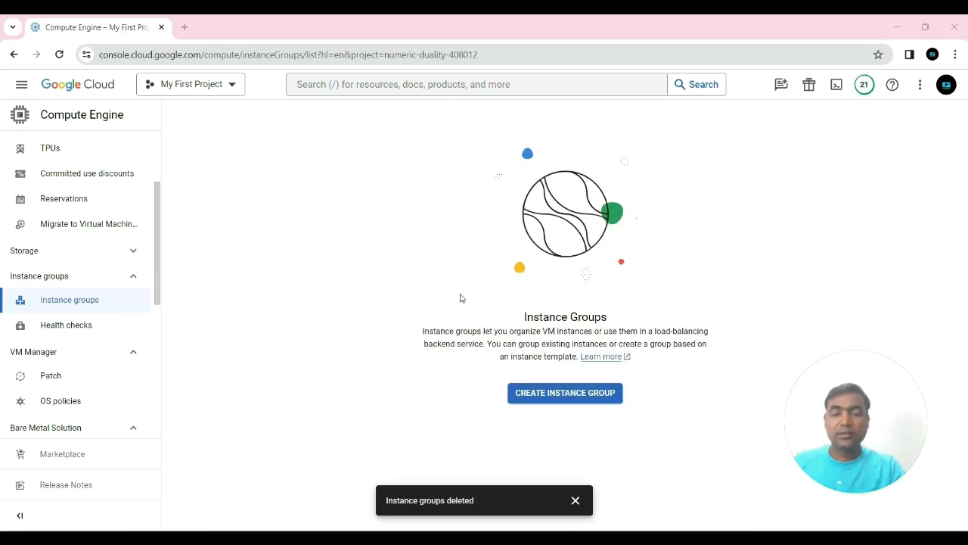
scroll(76, 220, up, 3)
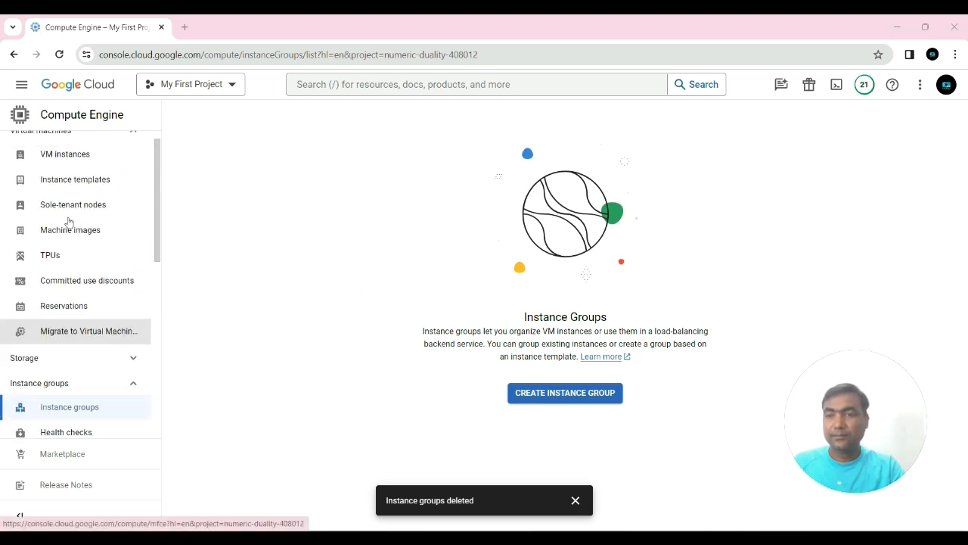
click(87, 176)
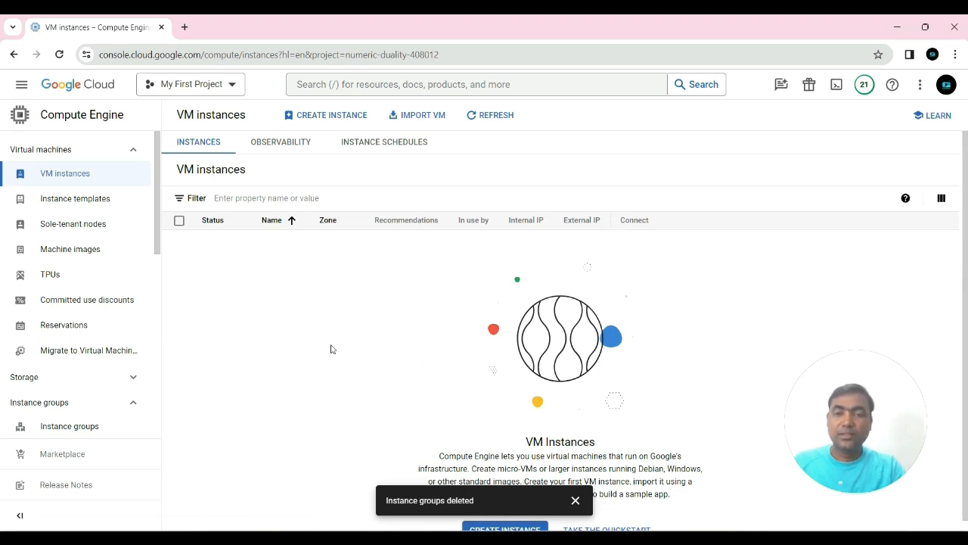
scroll(921, 301, down, 1)
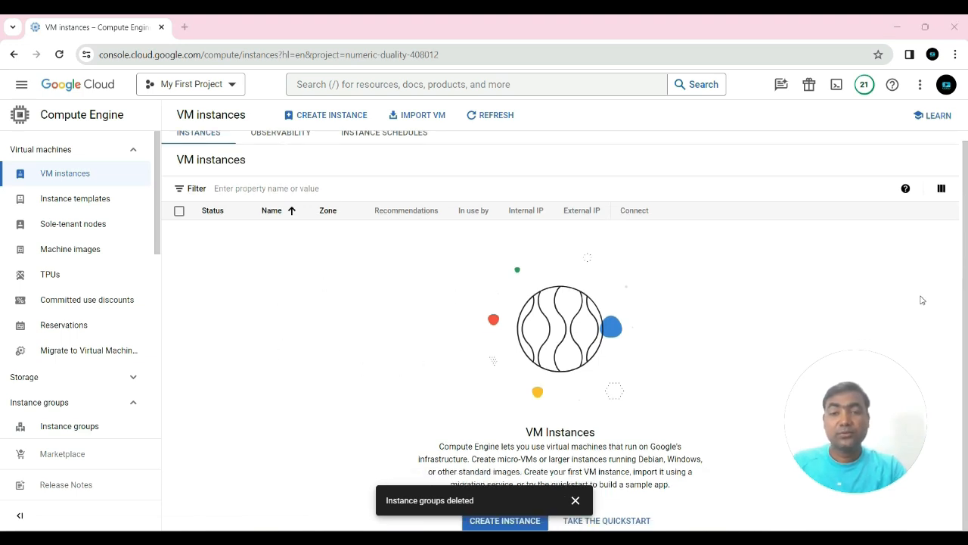